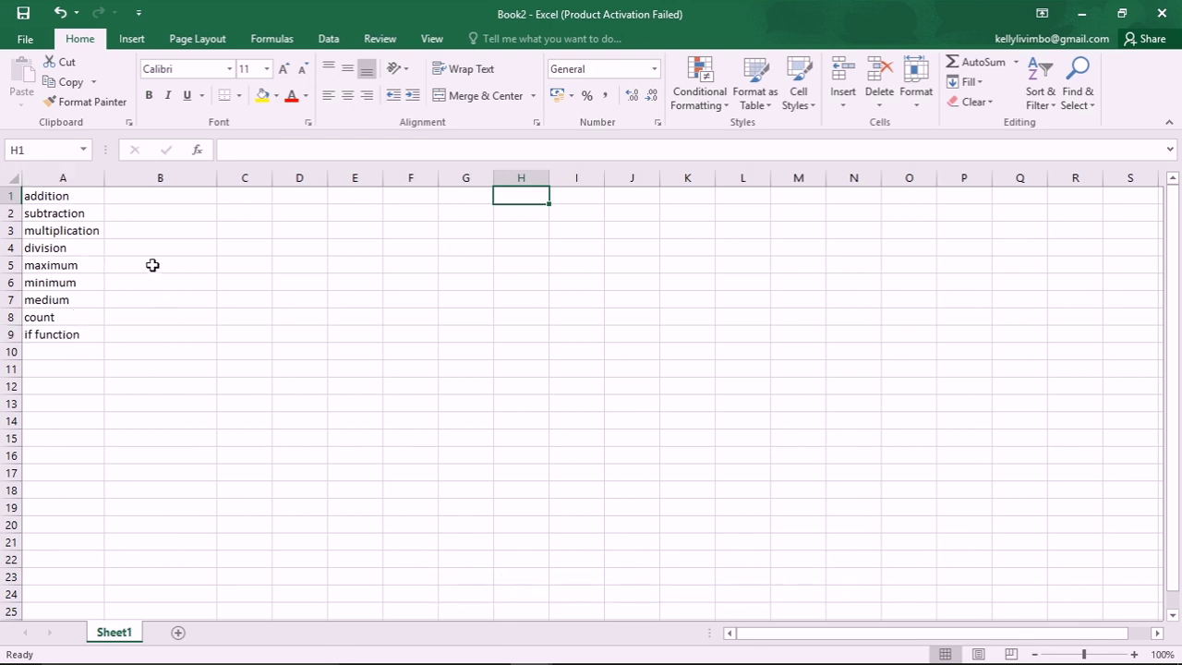
Enter the sample numbers 5869, 65995 and 69 in cells E1, F1 and G1
left_click(155, 194)
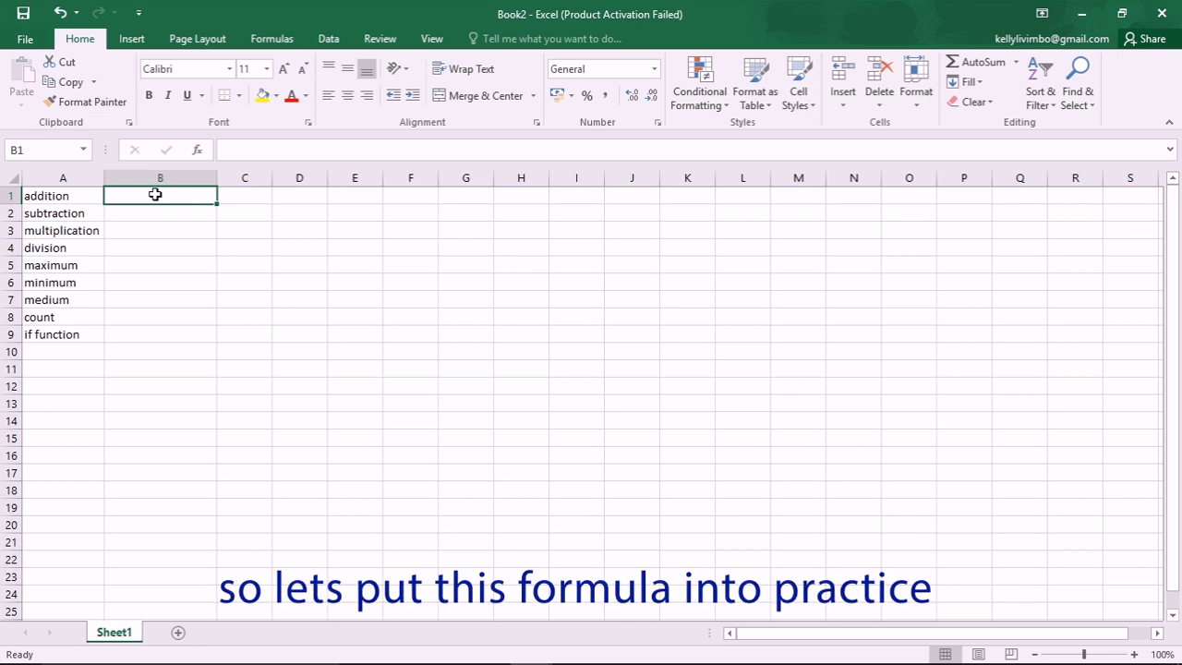
left_click(344, 197)
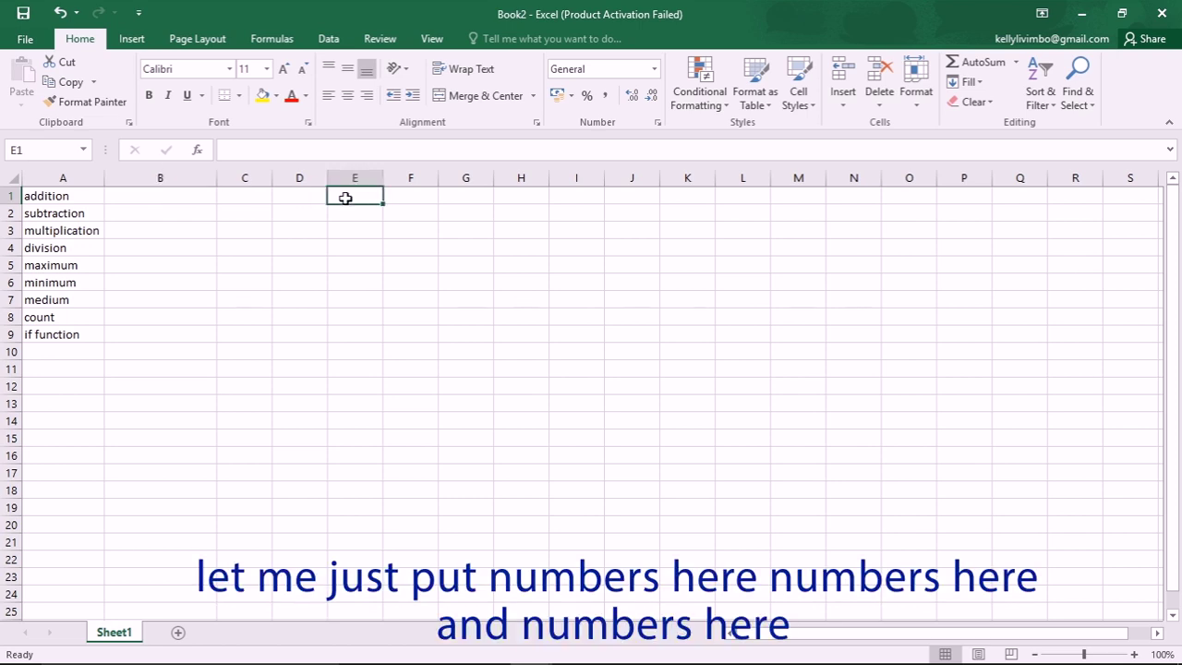
type("5869")
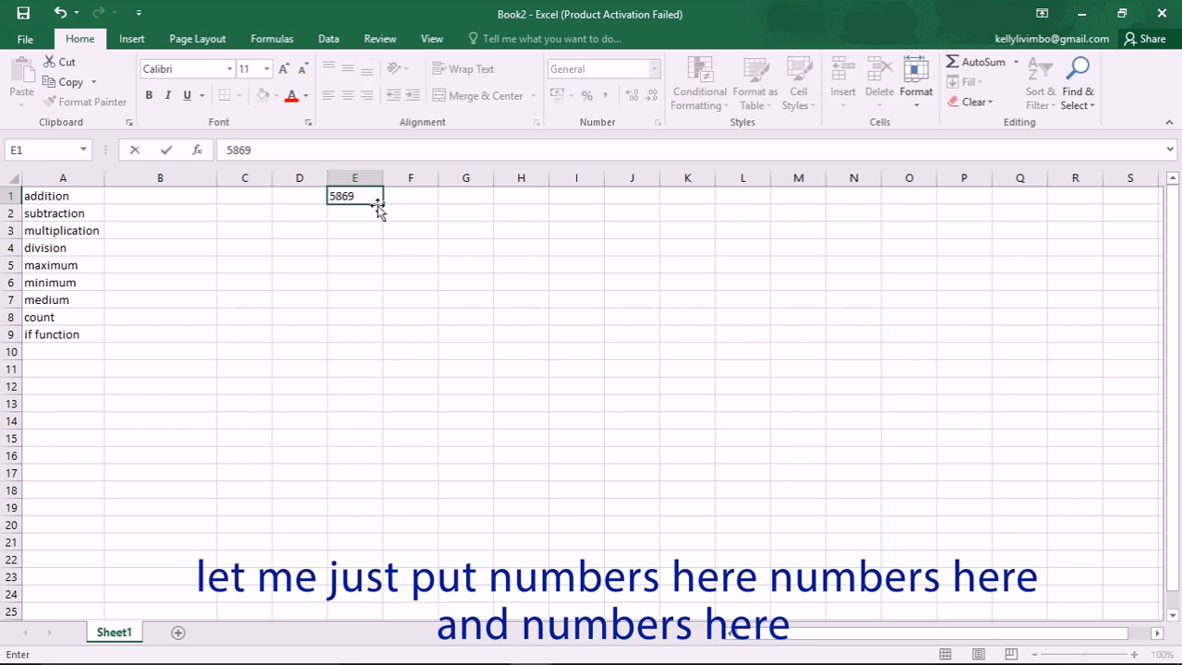
left_click(415, 195)
type("65995")
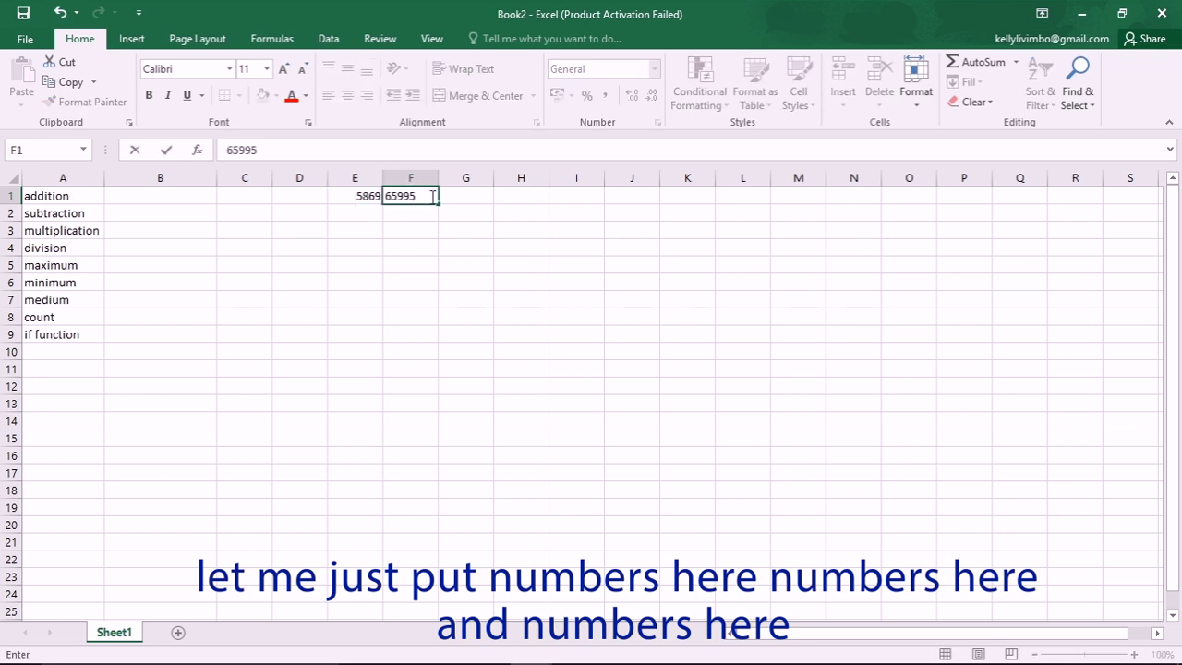
left_click(461, 198)
type("69")
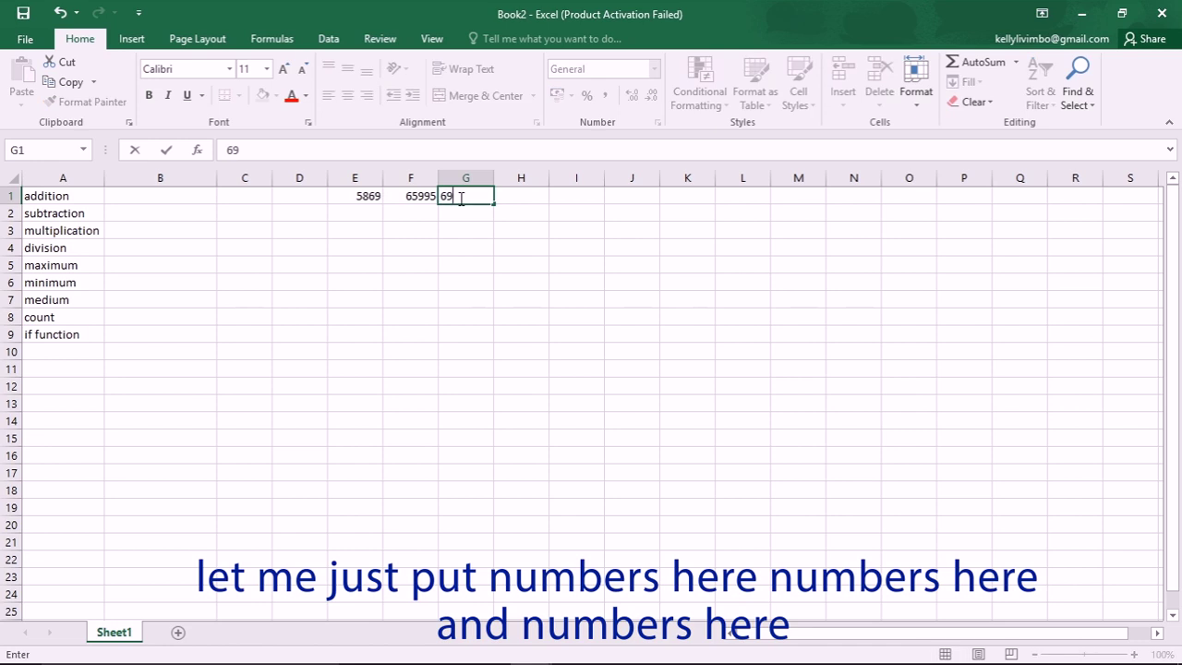
Add E1 and G1 in cell B1 with the formula =E1+G1, and review the finished formula
left_click(194, 196)
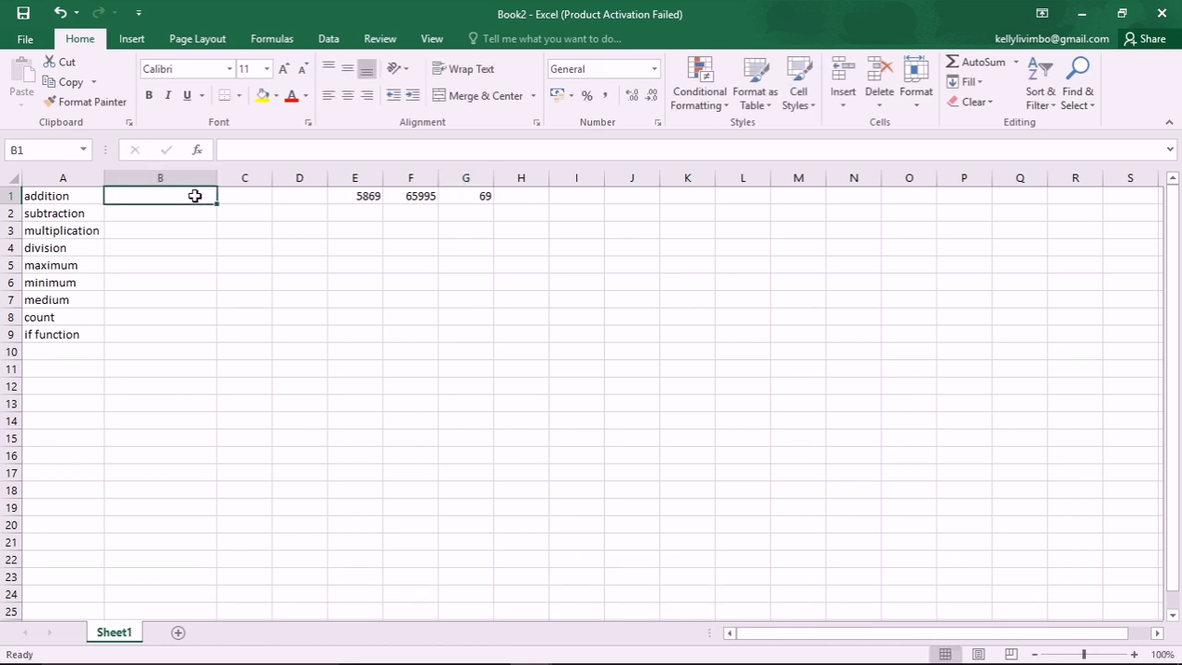
type("=")
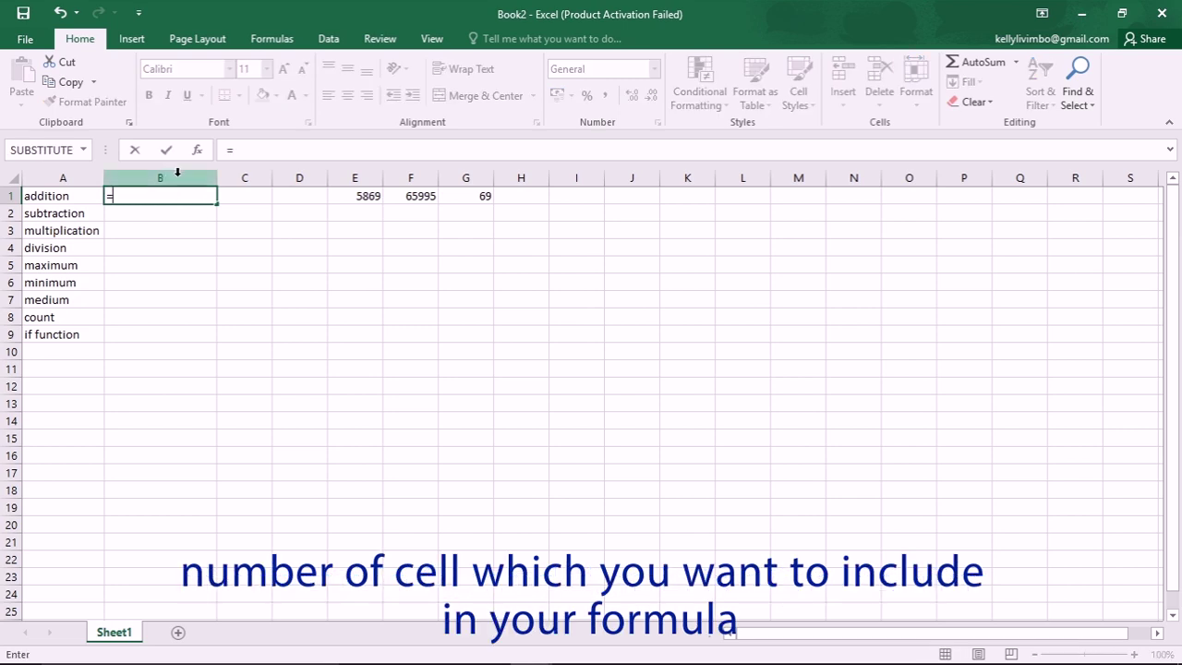
left_click(363, 196)
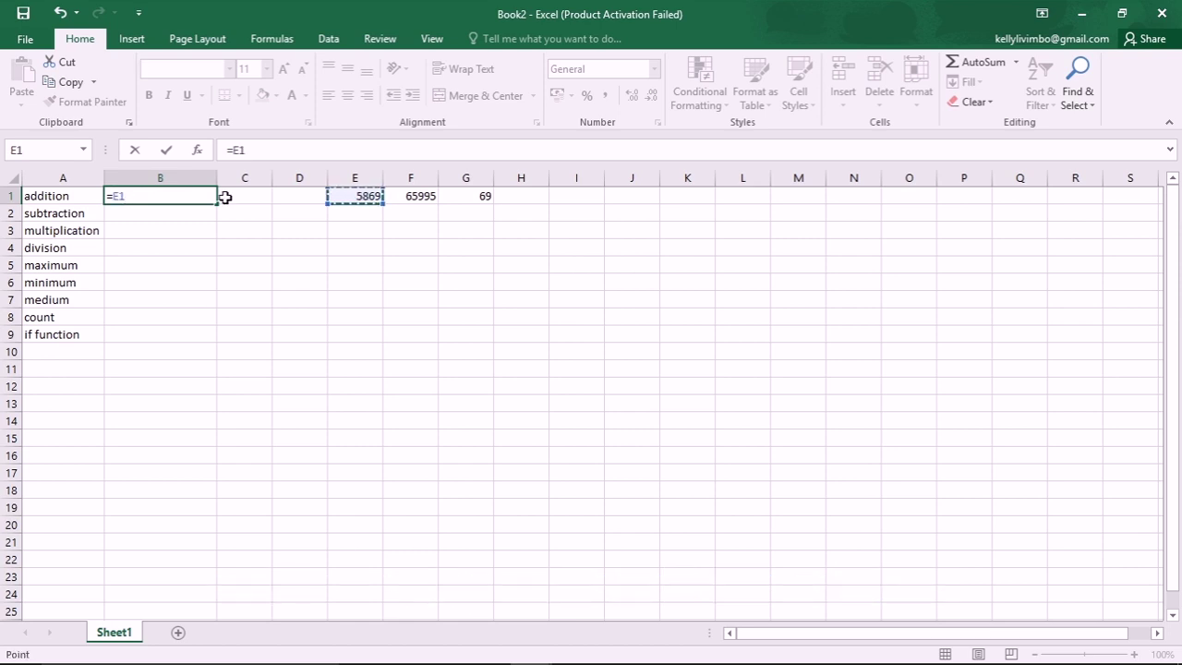
type("+")
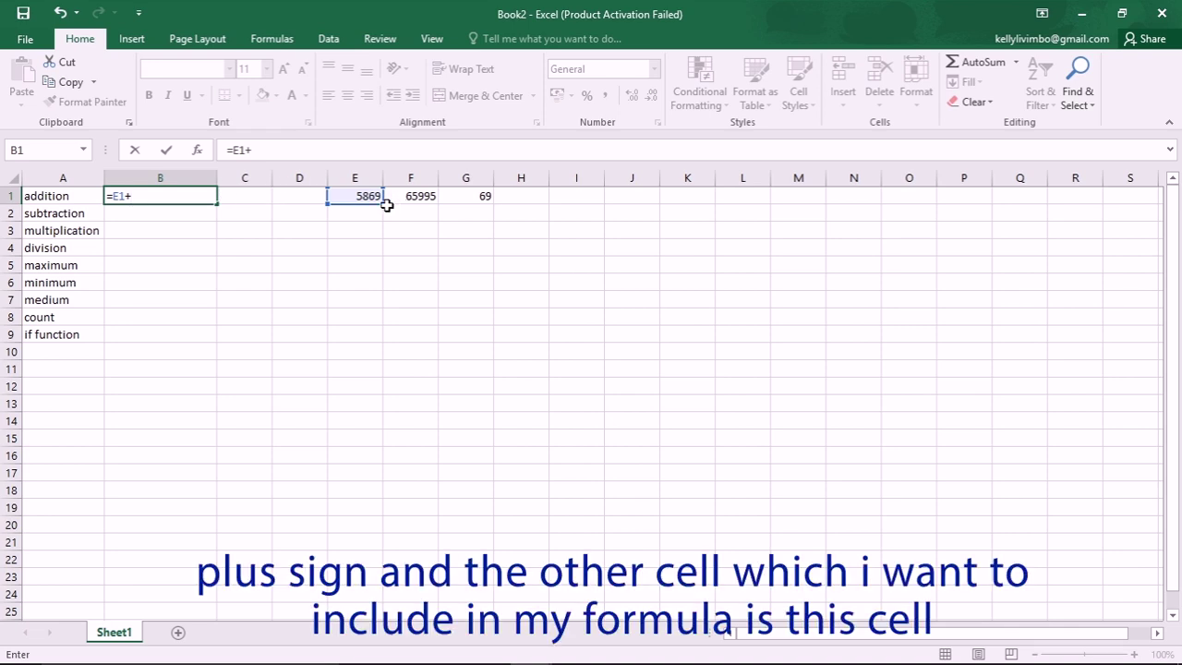
left_click(459, 197)
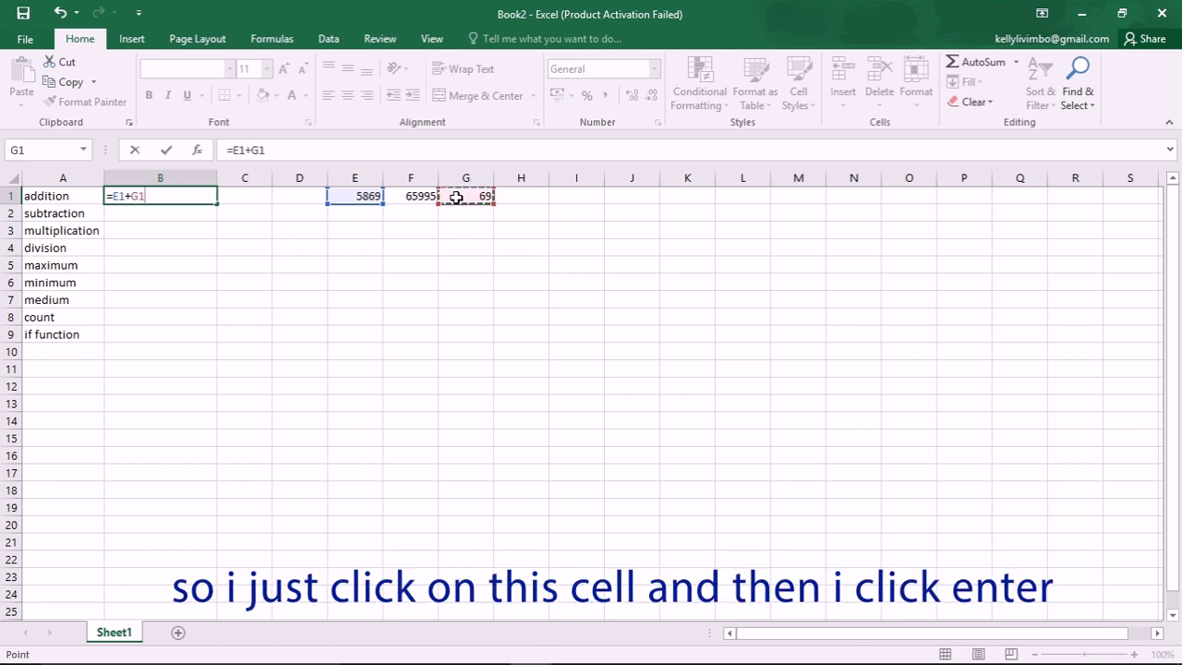
key("Return")
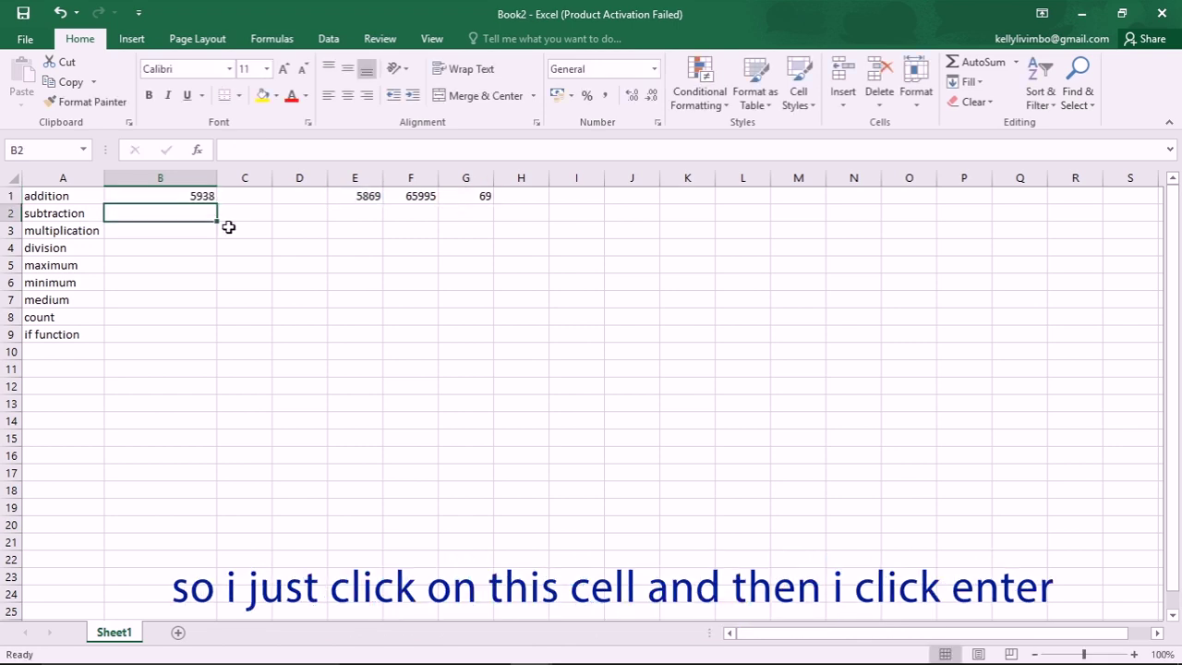
left_click(191, 196)
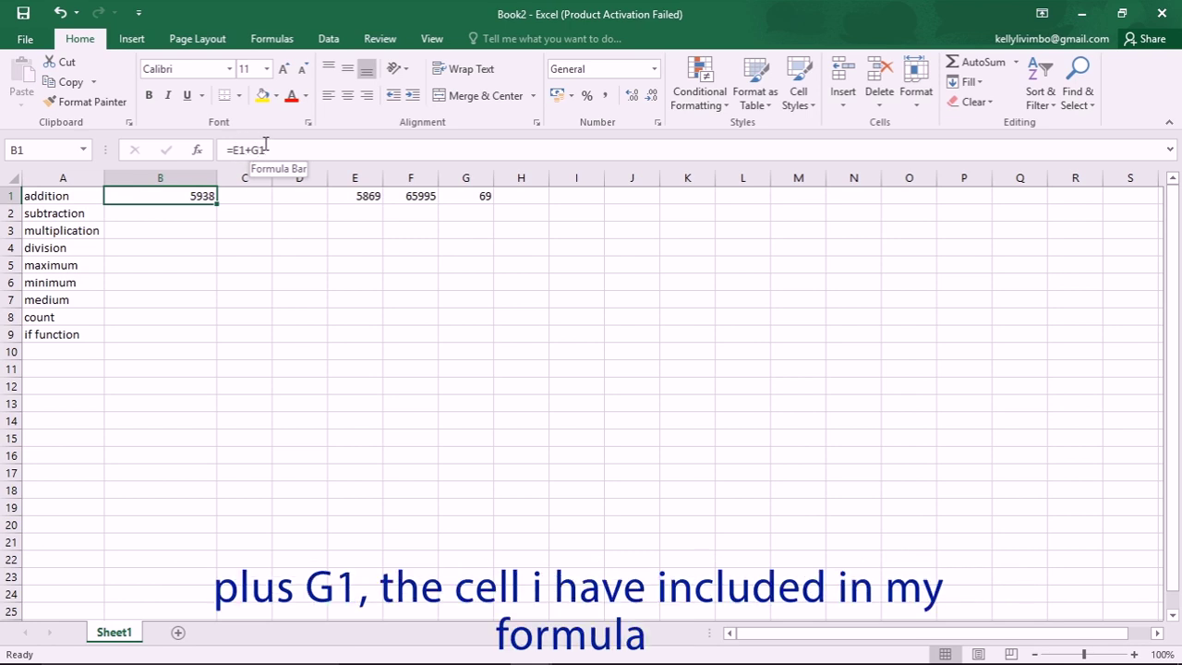
Subtract F1 from E1 in cell B2 with the formula =E1-F1, and review the finished formula
left_click(126, 216)
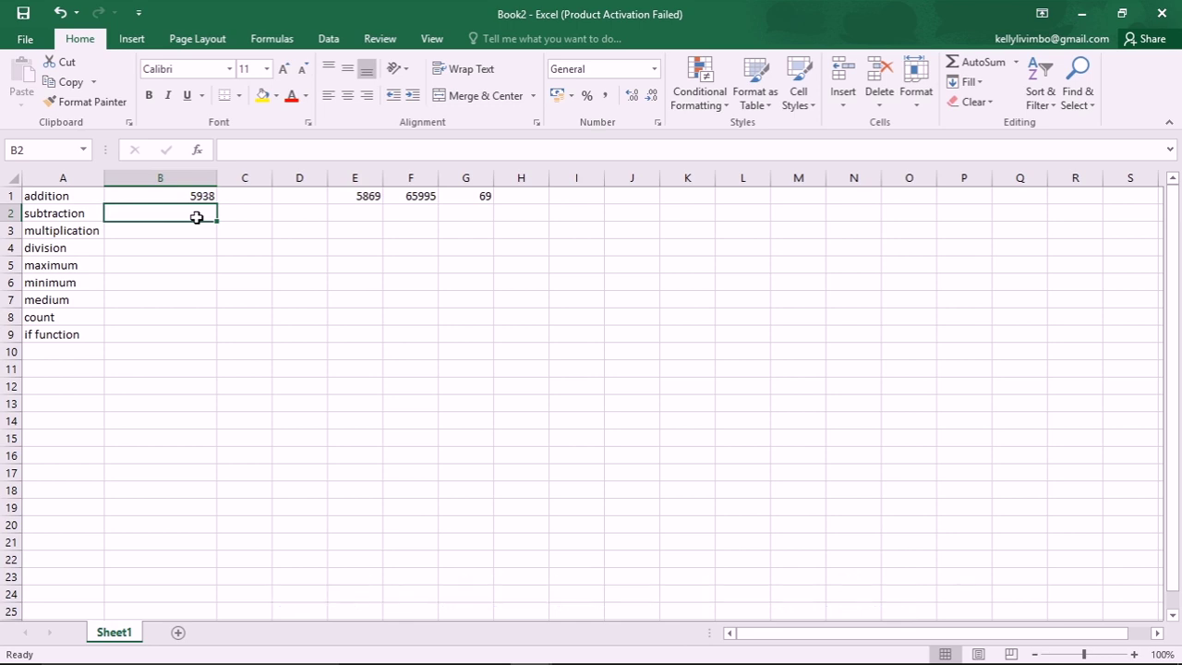
type("=")
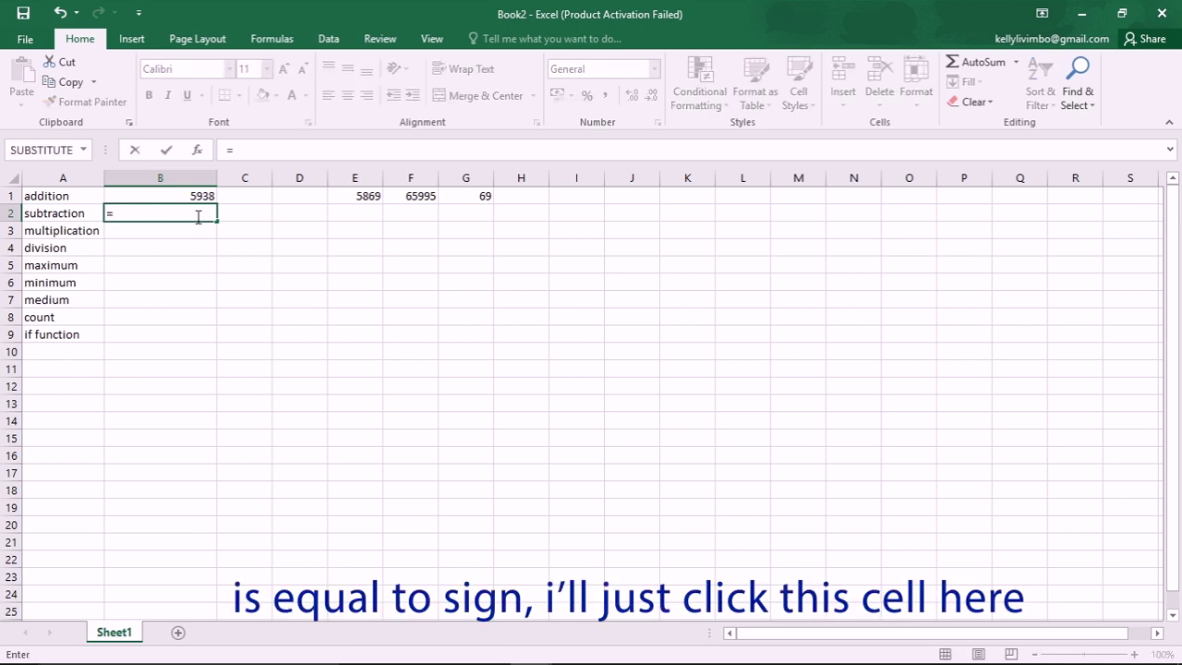
left_click(365, 197)
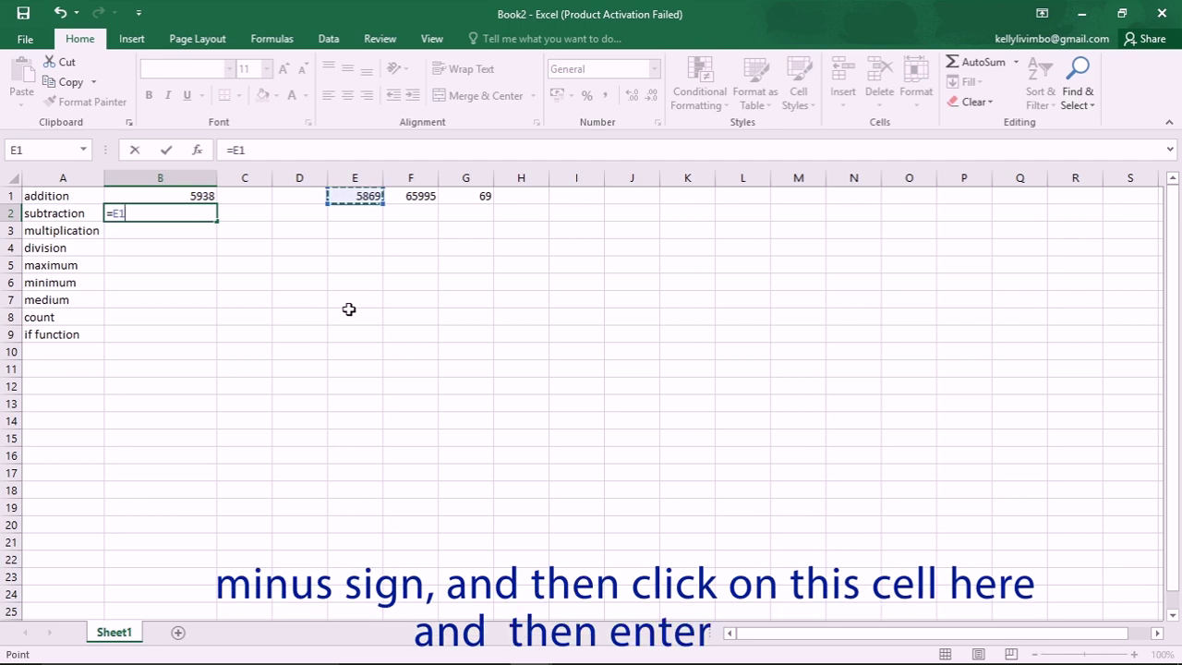
type("-")
left_click(430, 197)
key("Return")
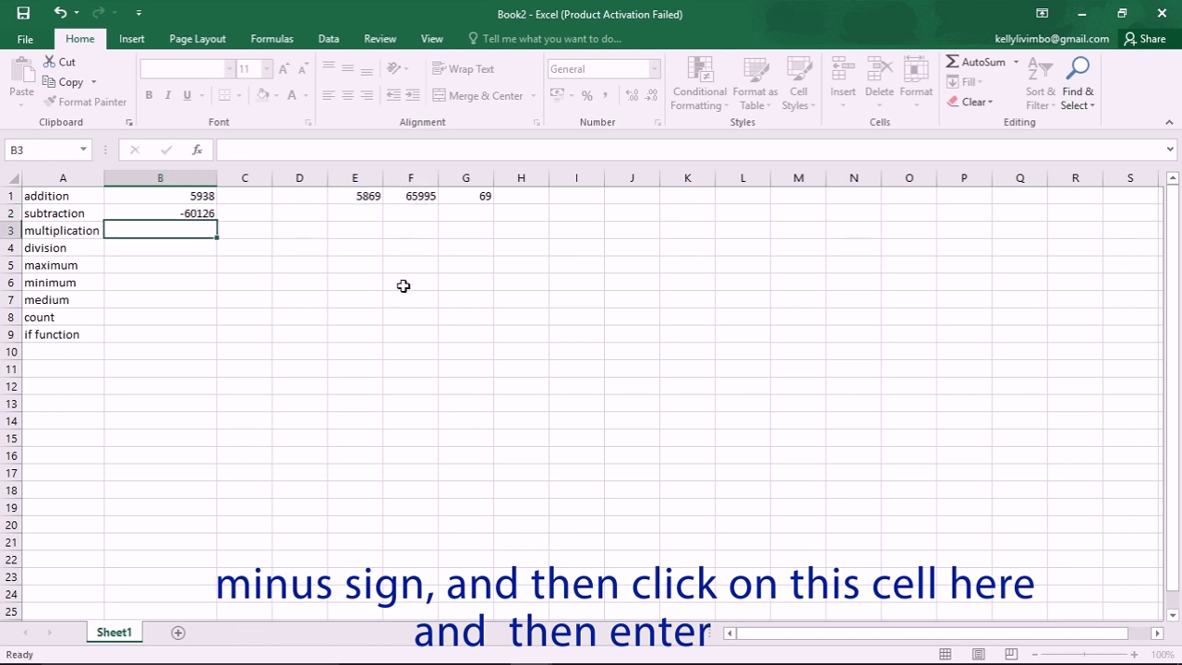
left_click(194, 214)
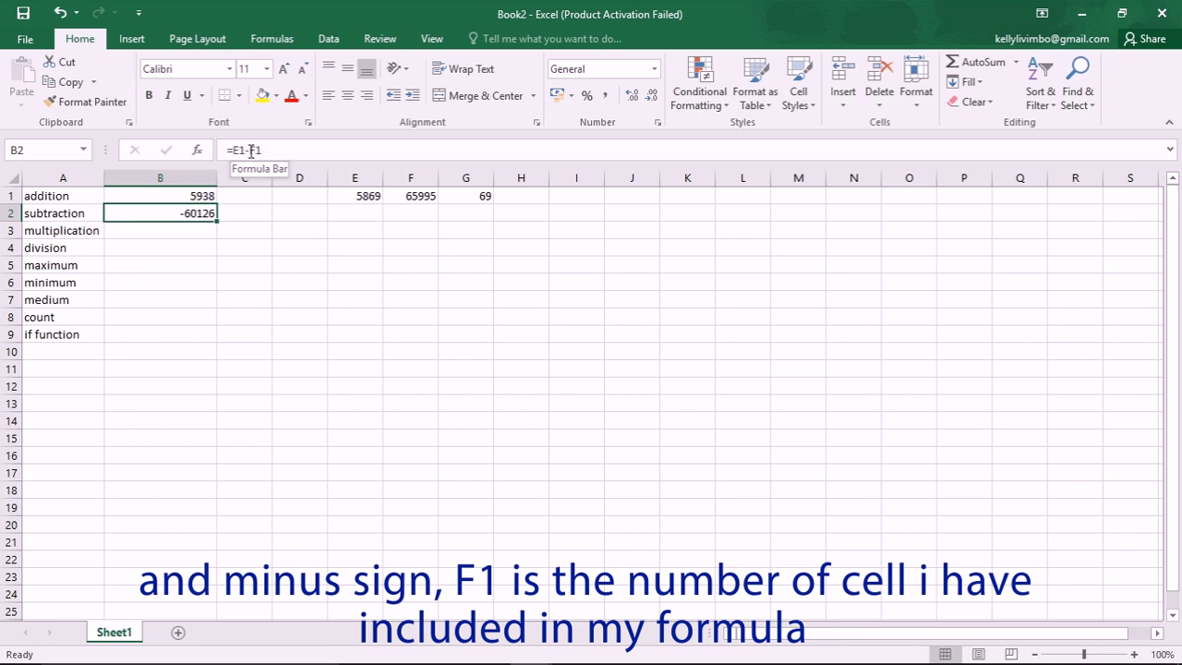
Multiply E1 by G1 in cell B3 with the formula =E1*G1, and review the finished formula
left_click(153, 227)
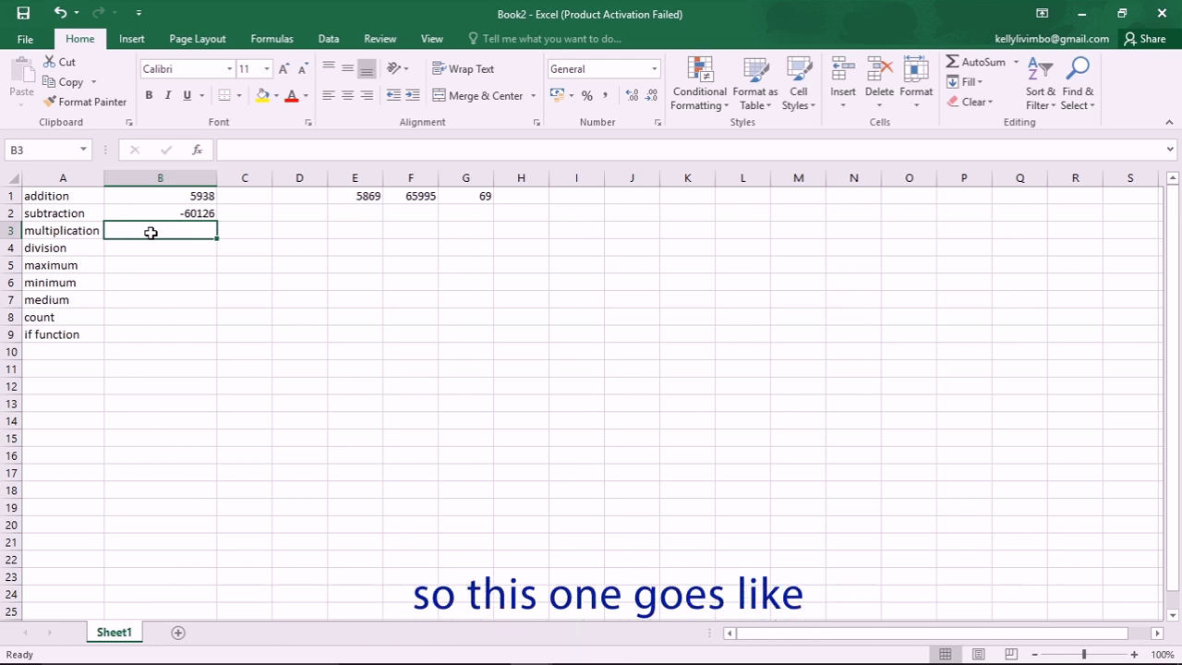
type("=")
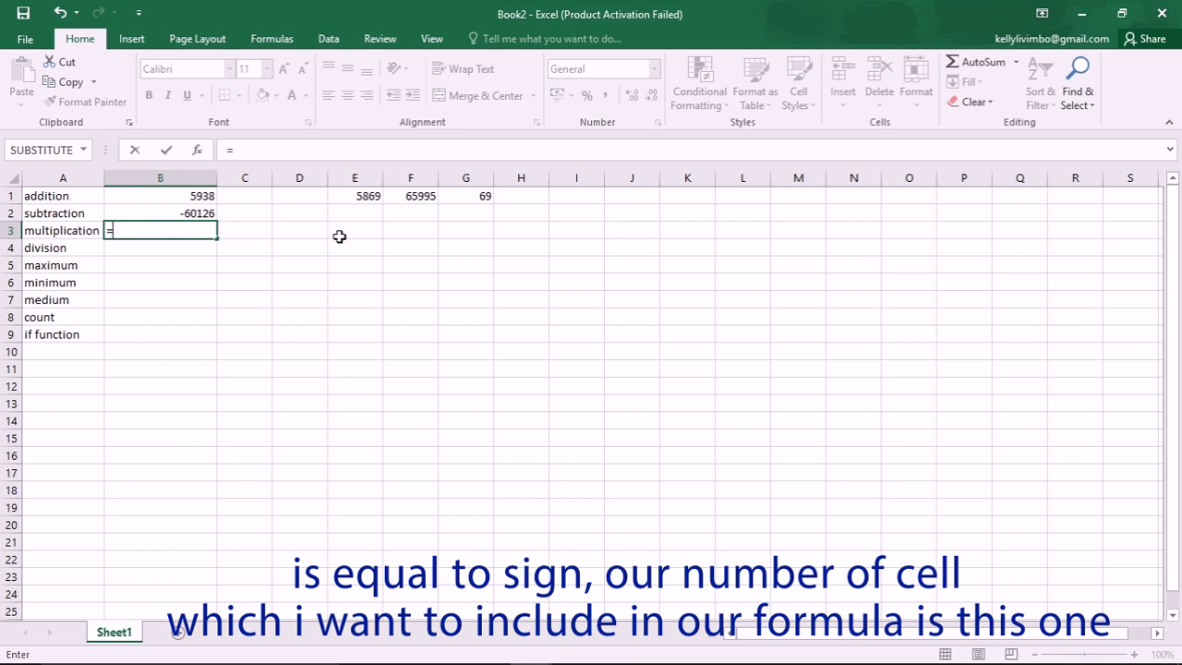
left_click(363, 195)
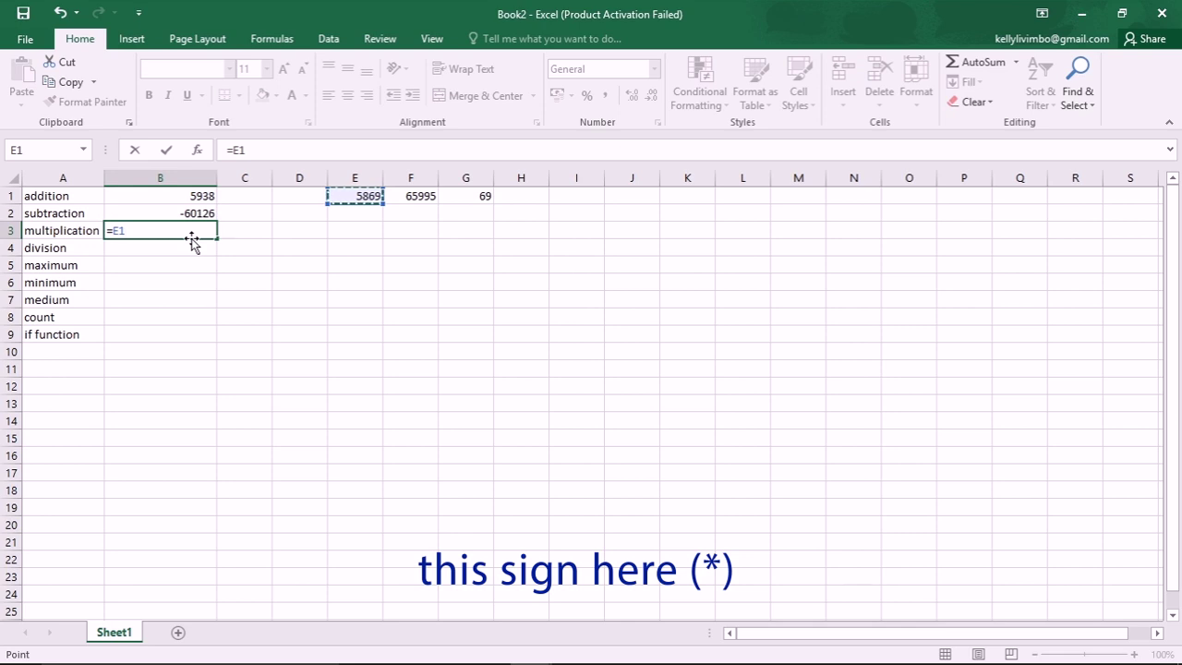
type("*")
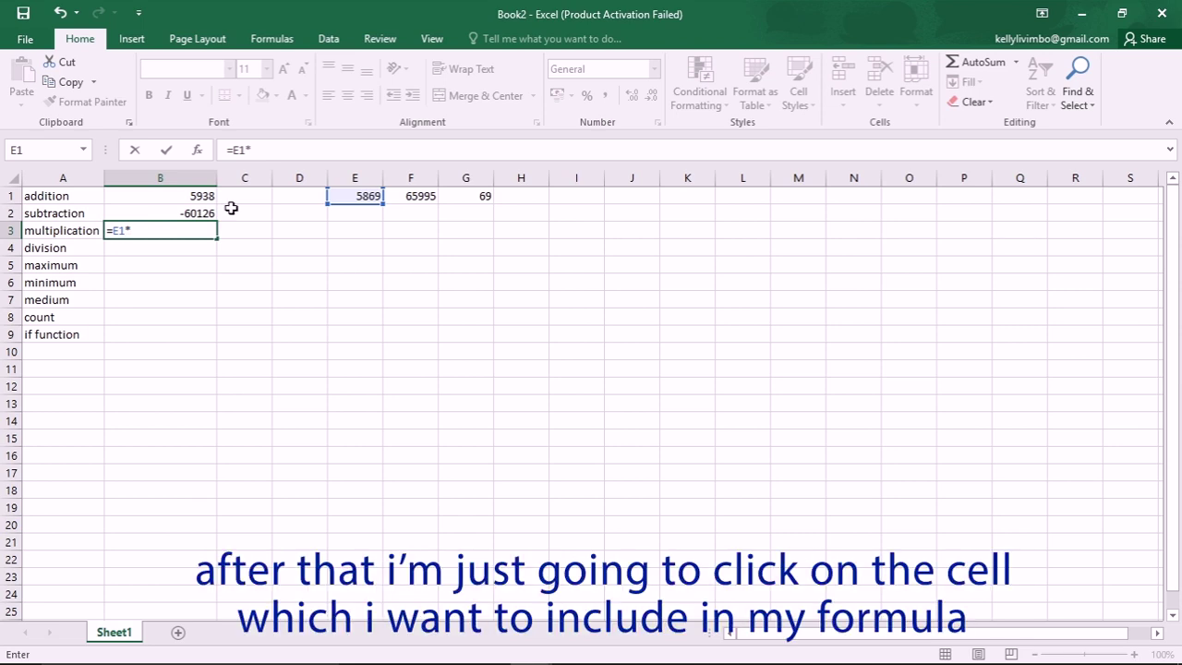
left_click(465, 196)
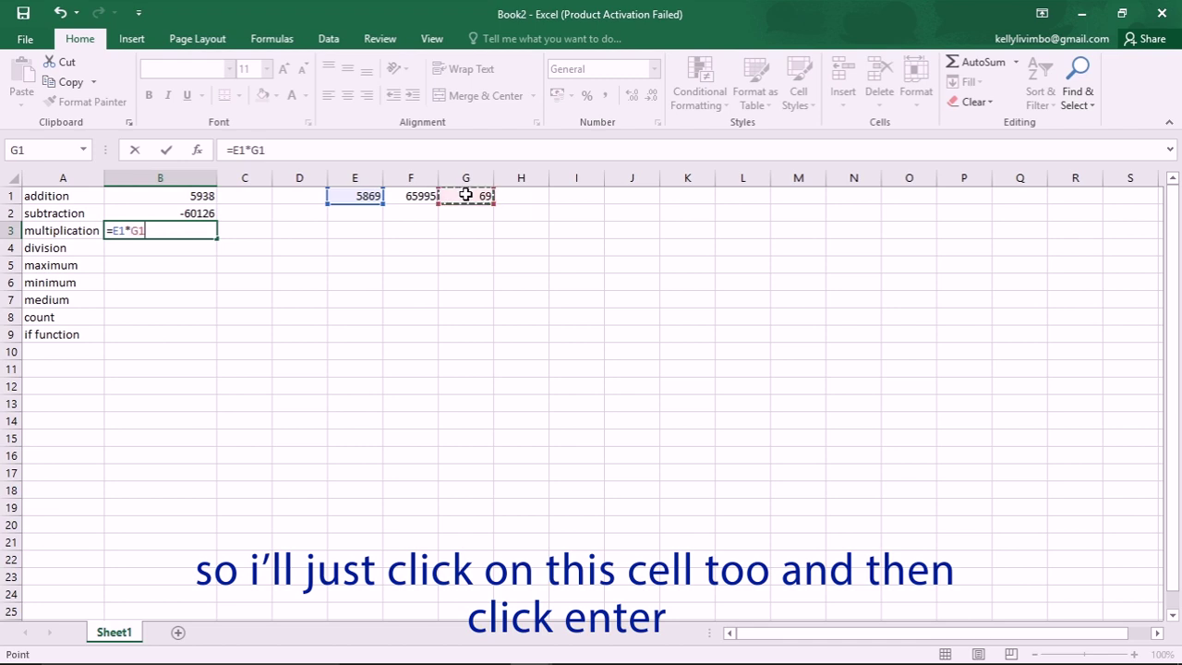
key("Return")
left_click(166, 232)
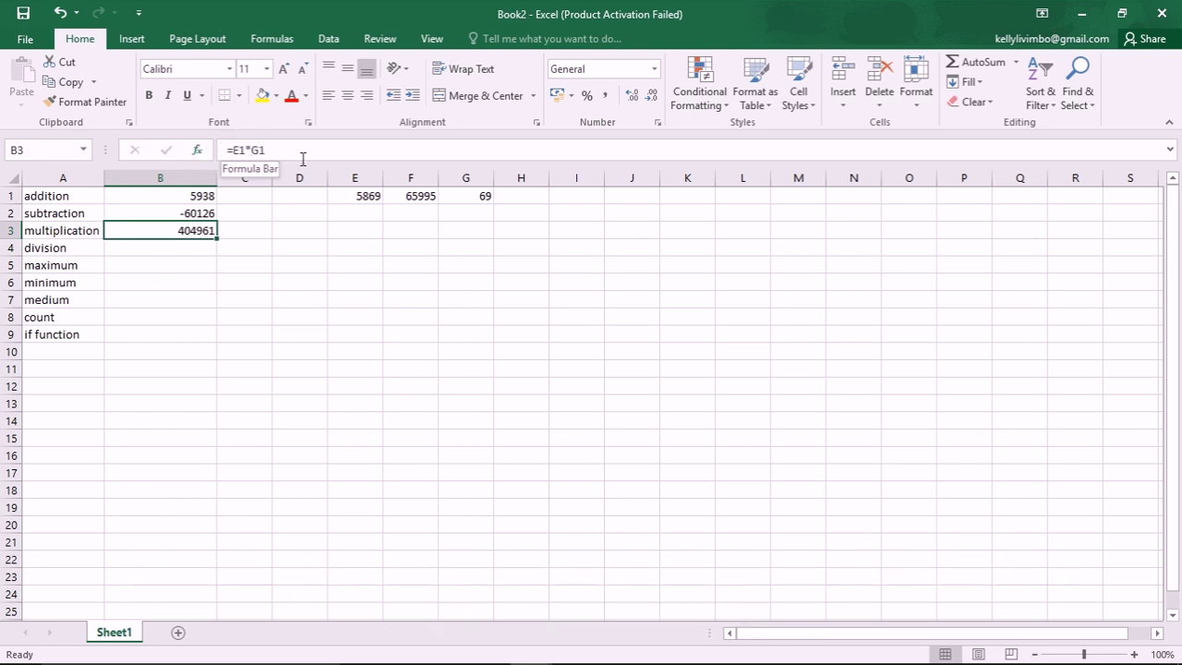
Divide E1 by F1 in cell B4 with the formula =E1/F1, and review the finished formula
left_click(171, 252)
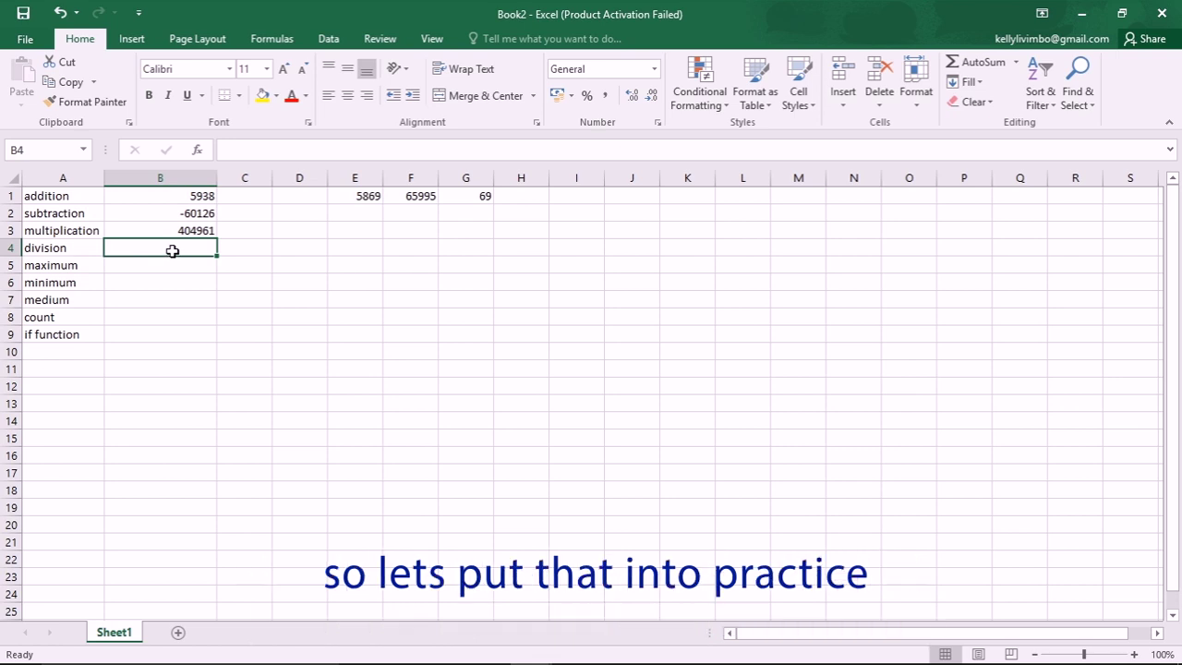
type("=")
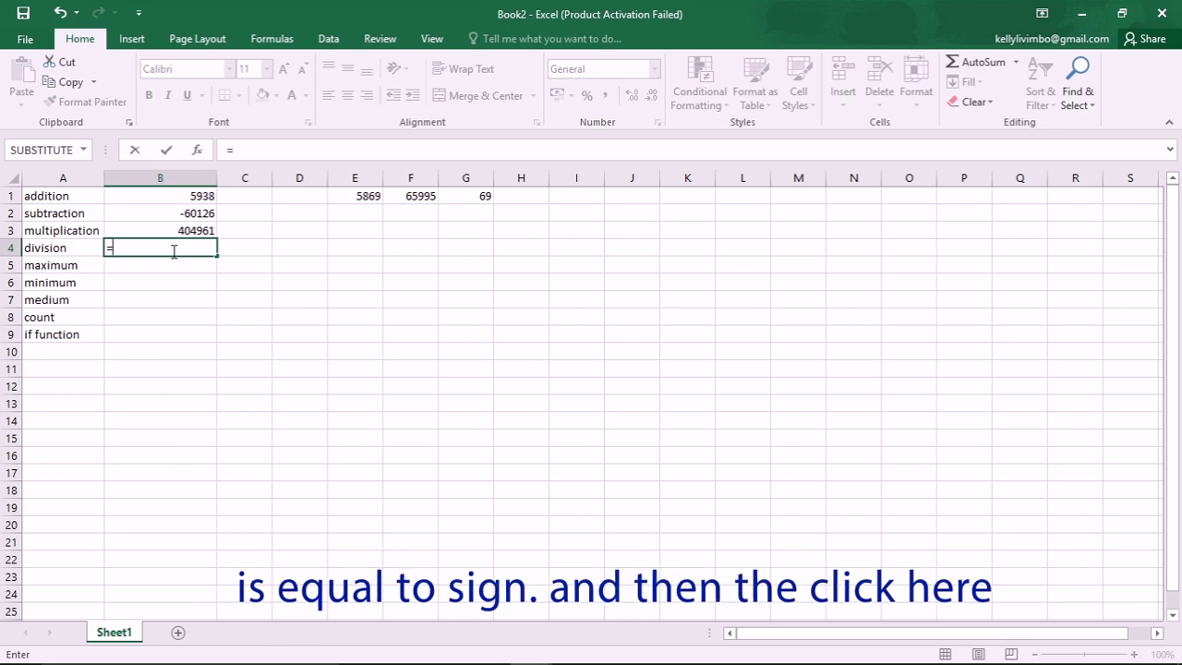
left_click(357, 196)
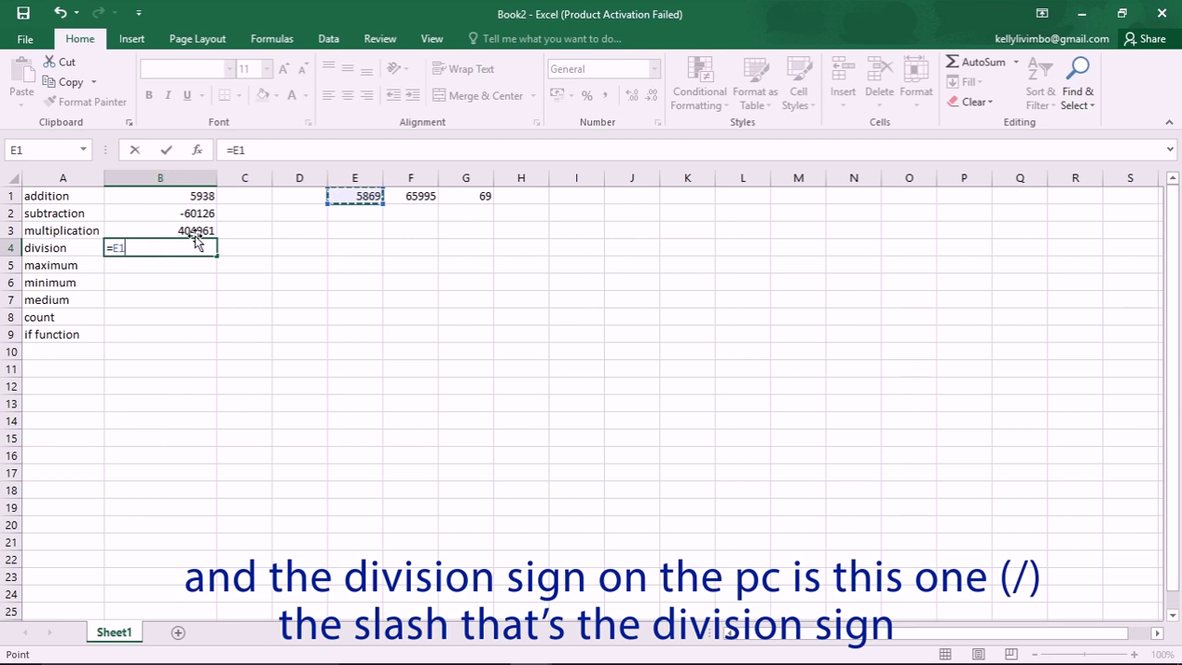
type("/")
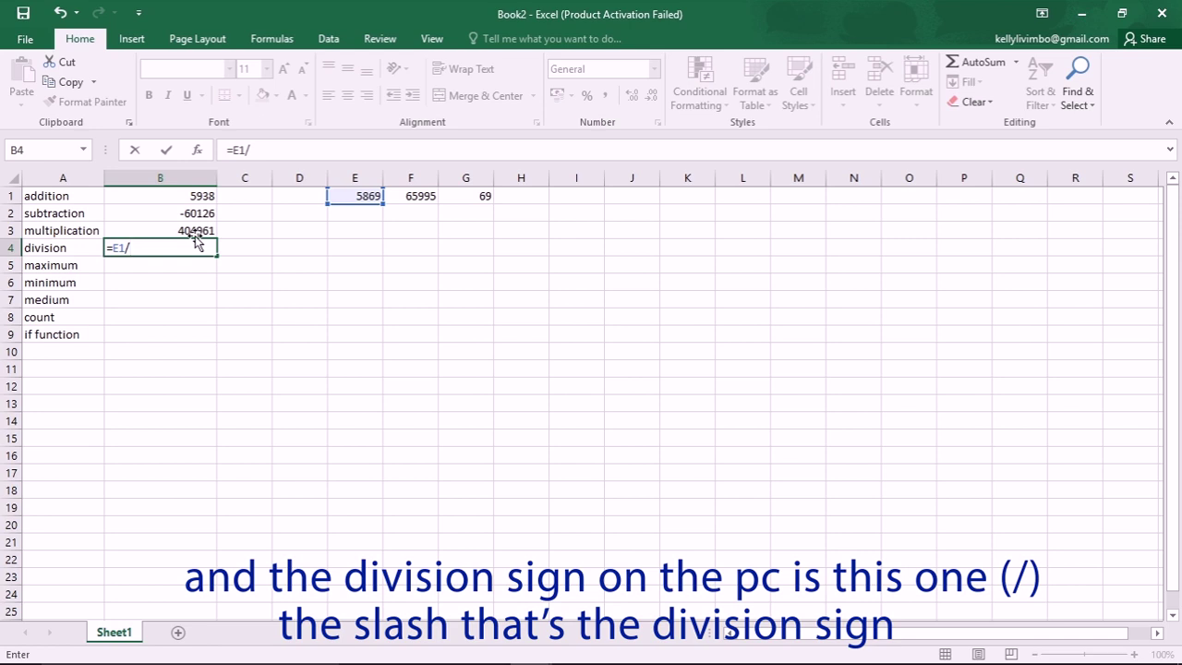
left_click(408, 196)
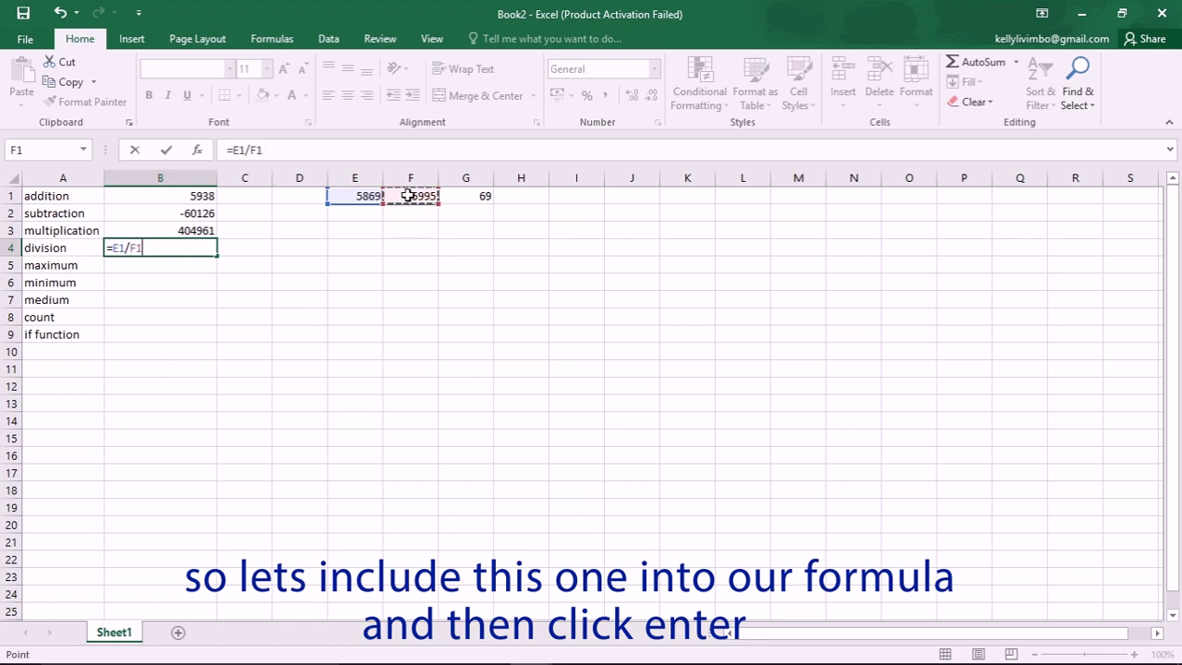
key("Return")
left_click(157, 253)
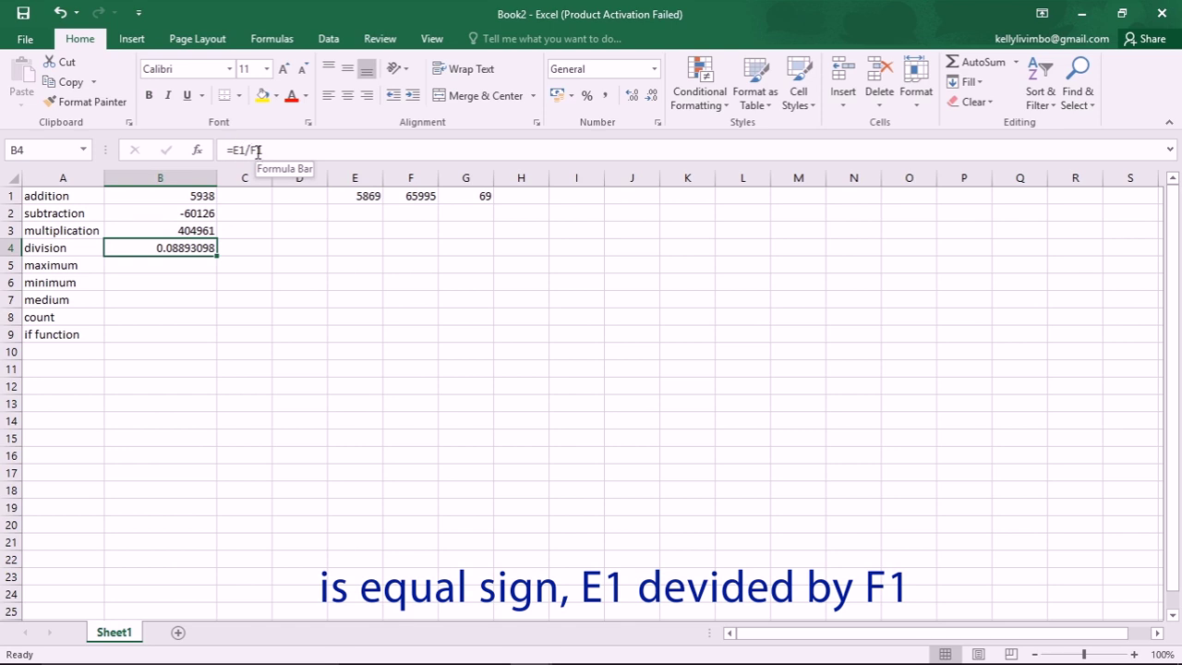
Add a second row of sample numbers, with 768 in E2, 585 in F2 and 585 in G2
left_click(190, 265)
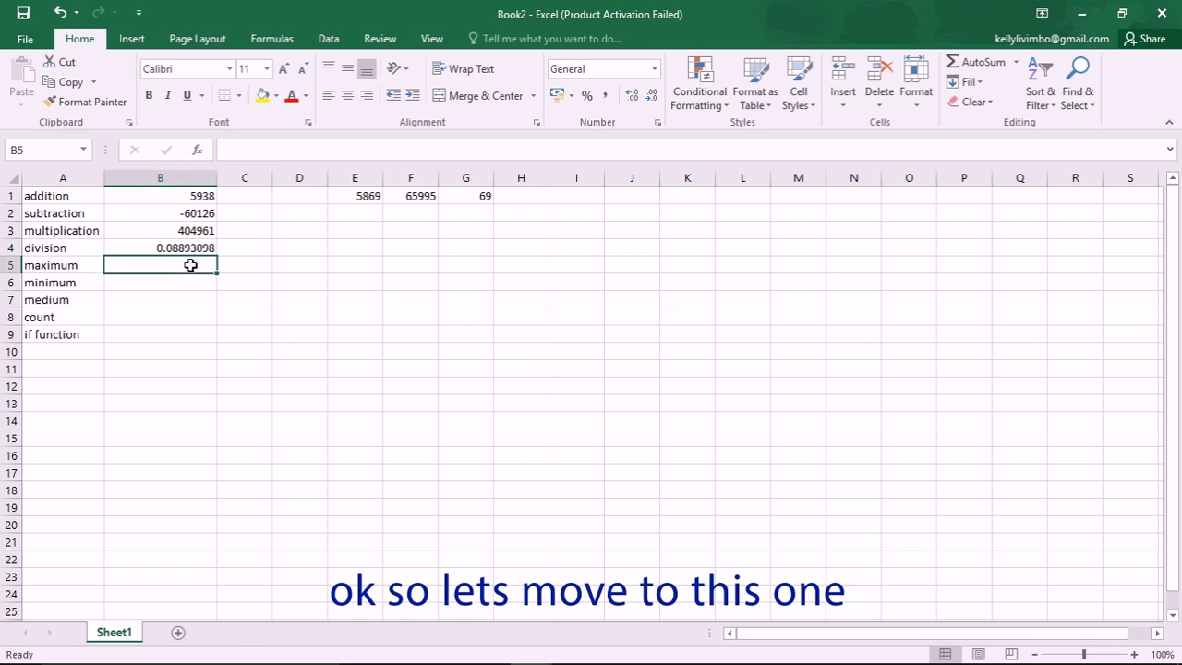
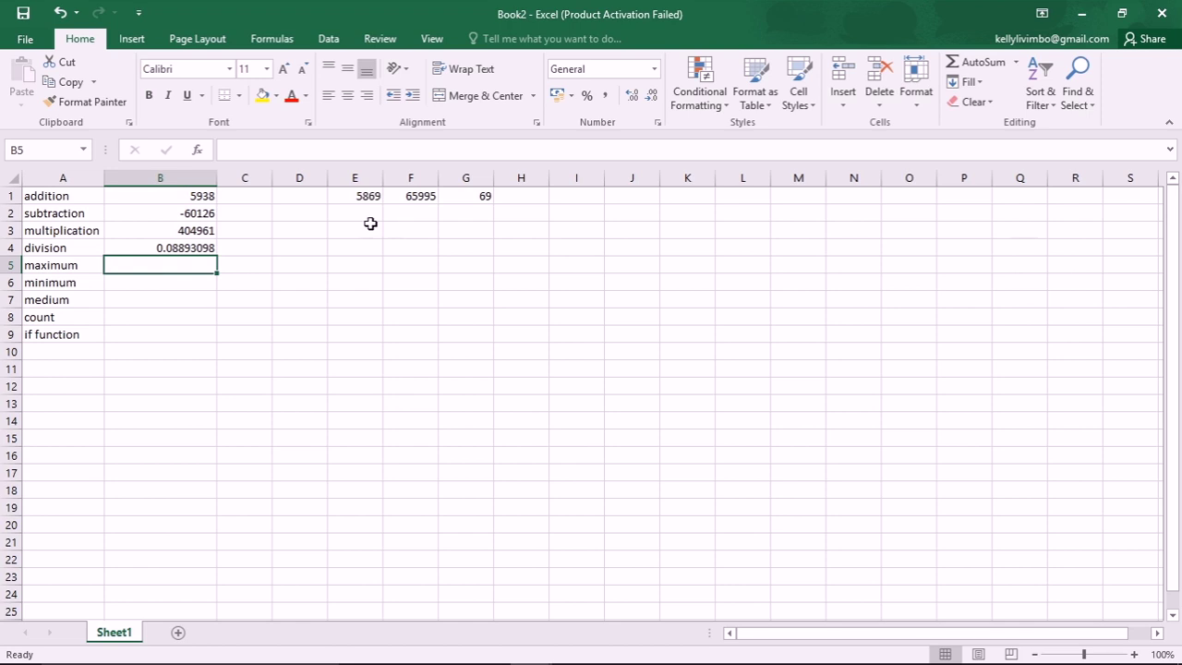
left_click(360, 210)
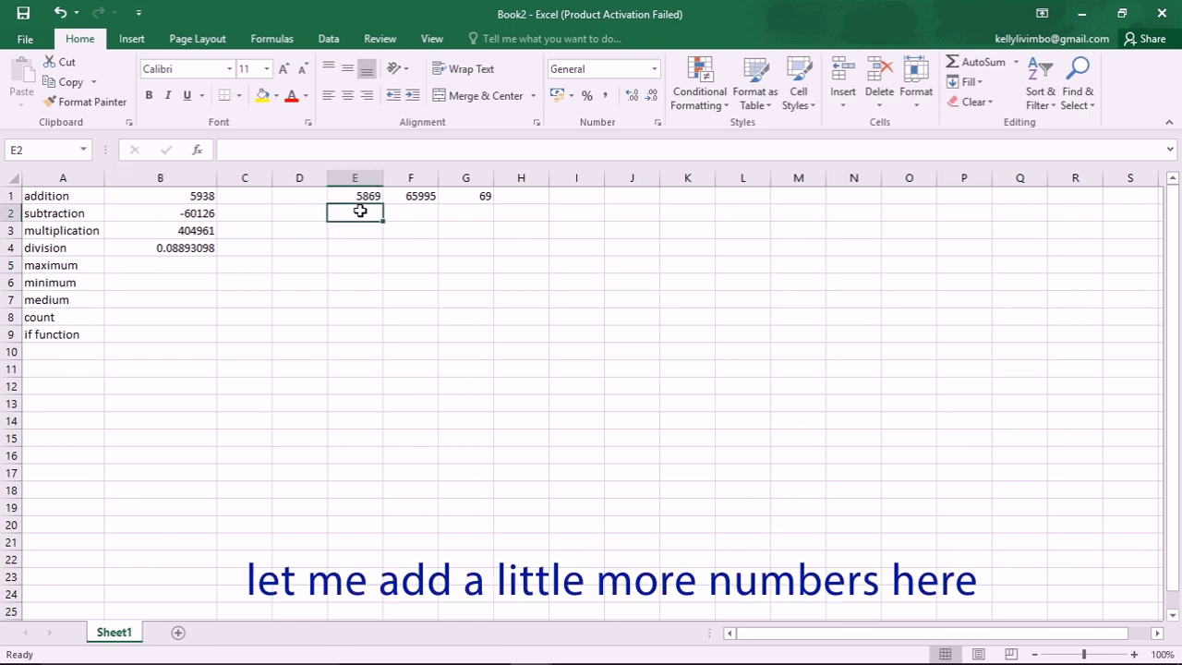
type("768")
left_click(406, 213)
type("5")
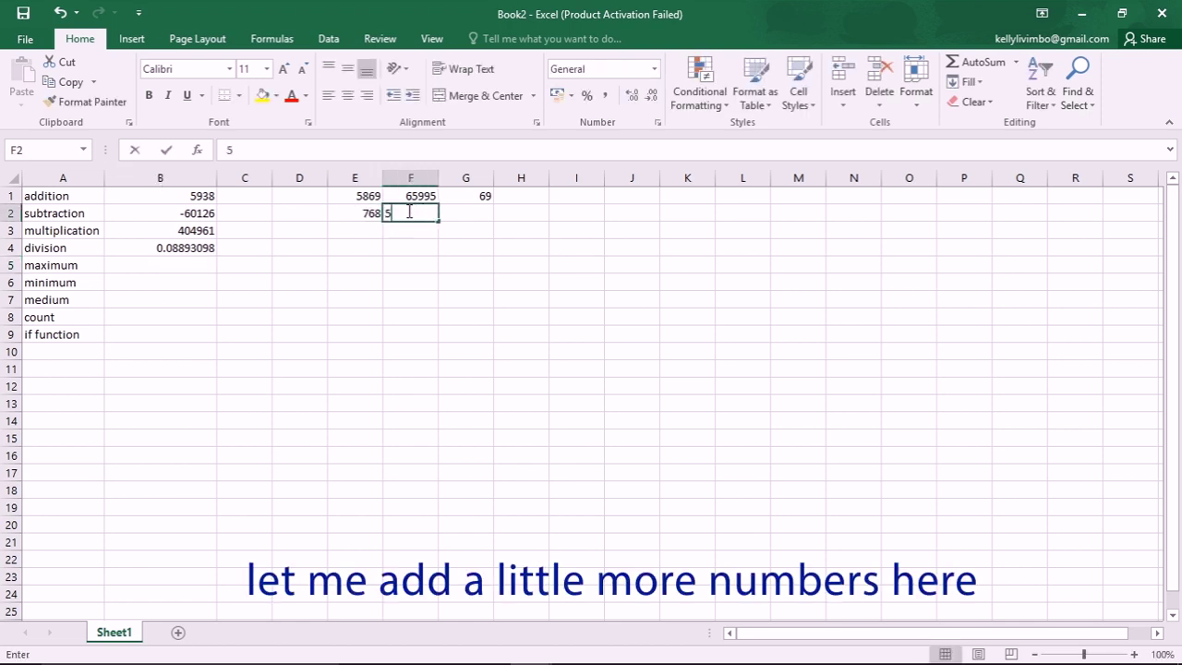
type("85")
left_click(472, 215)
type("5")
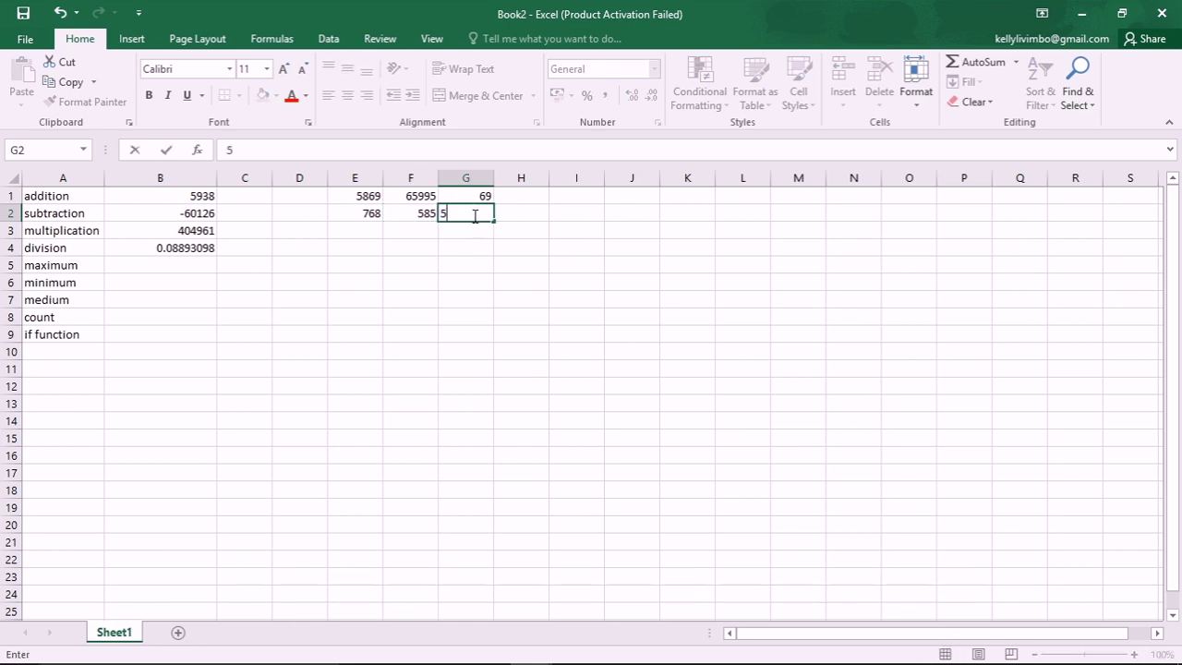
type("85")
left_click(366, 226)
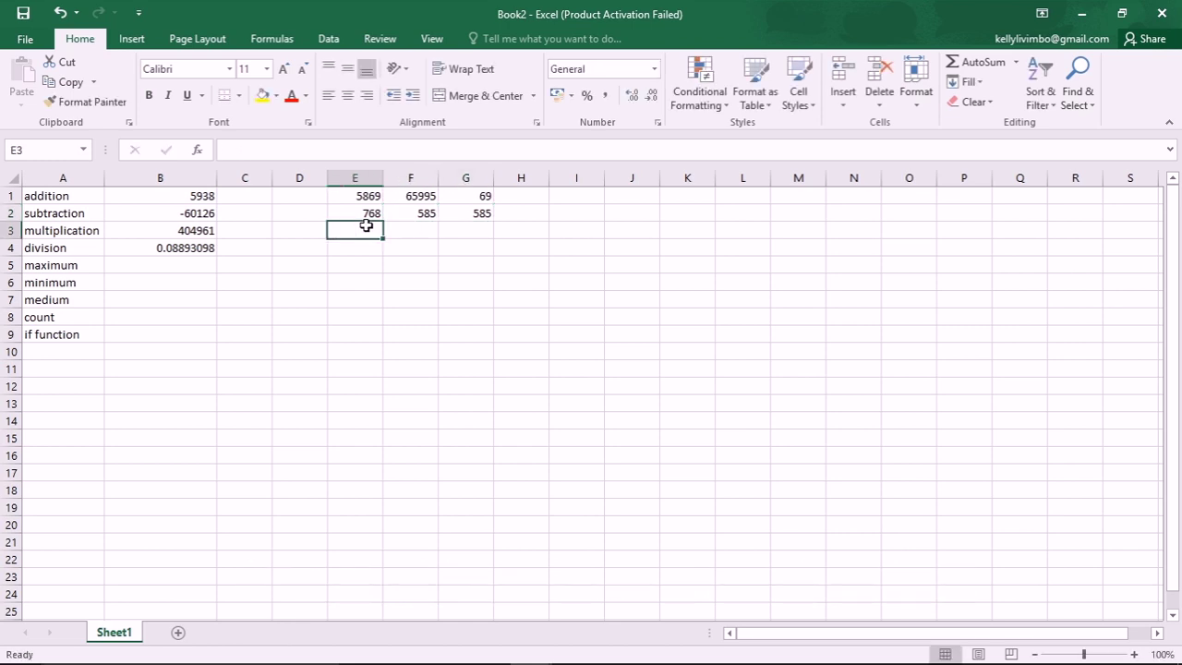
Start a third row of sample numbers, with 595 in E3 and 837373 in F3
type("595")
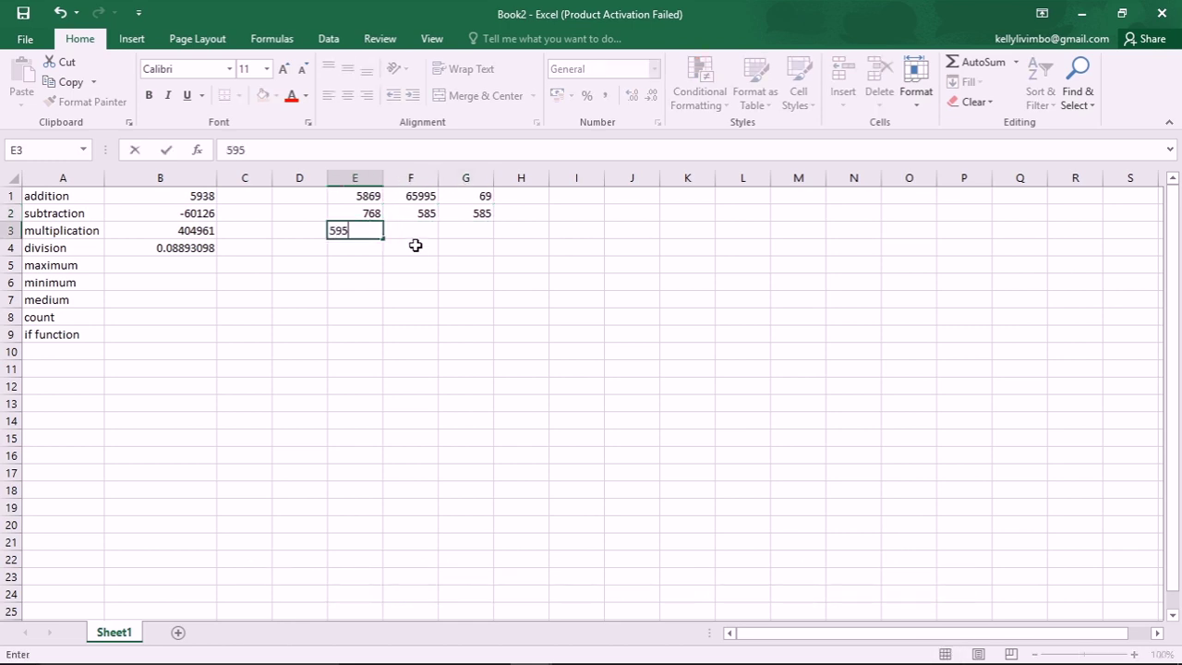
left_click(415, 232)
type("8373")
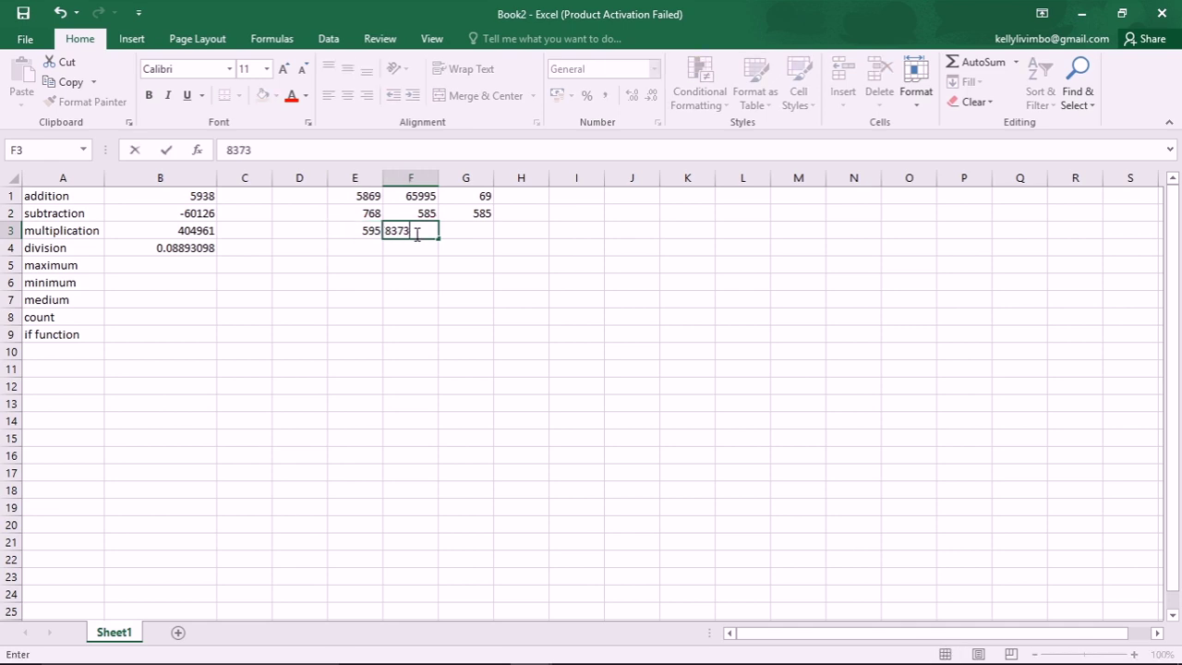
type("73")
key("Return")
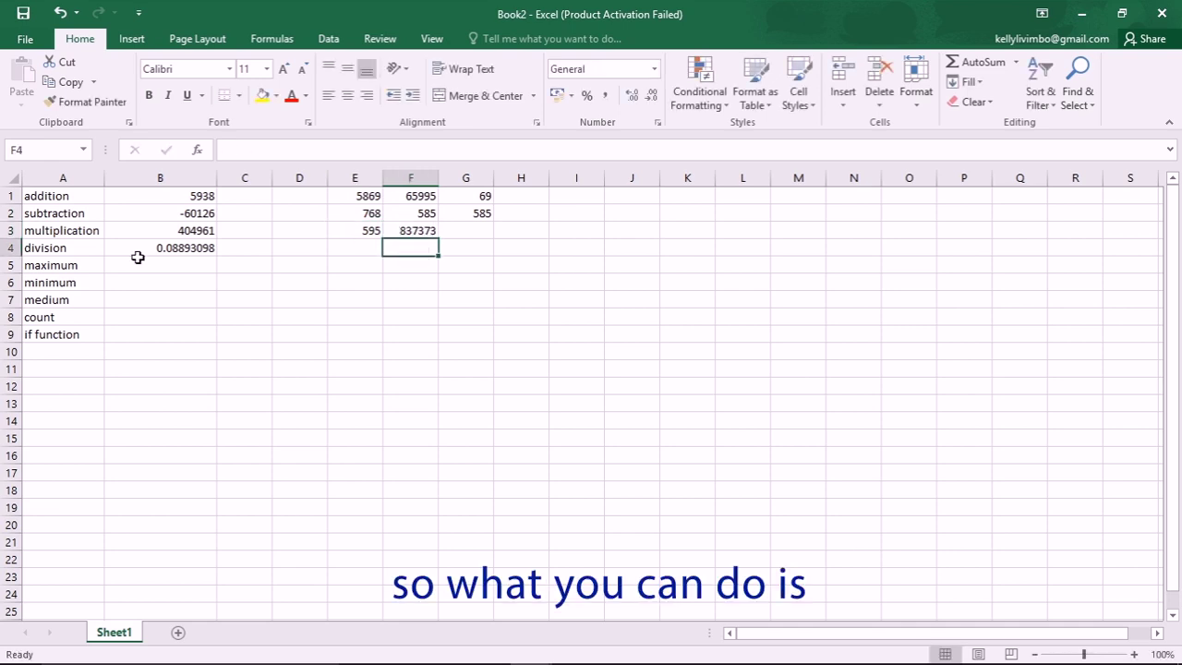
Find the maximum of E1 to G3 in cell B5 with the formula =MAX(E1:G3), and review the finished formula
left_click(128, 269)
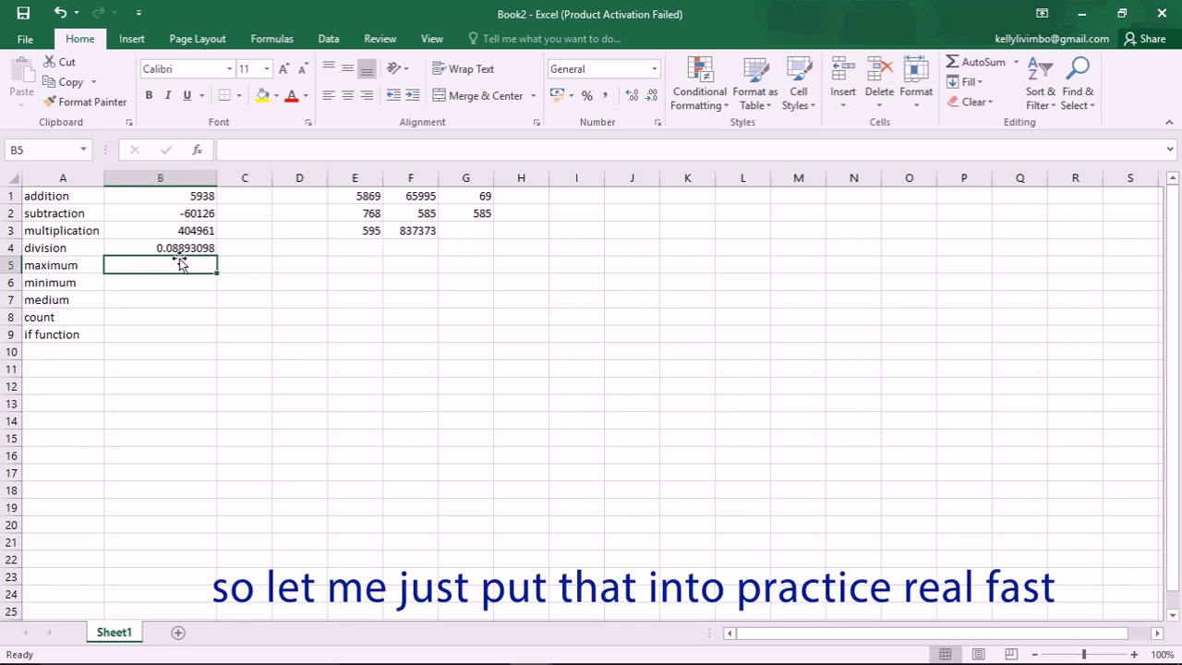
type("=")
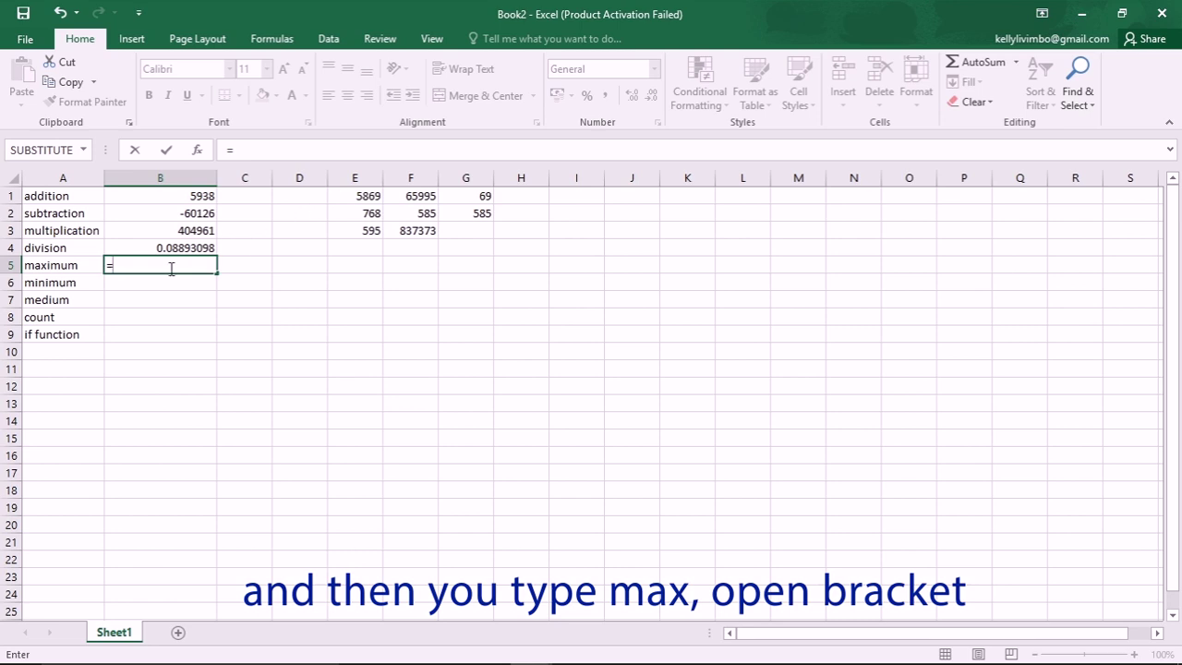
type("ma")
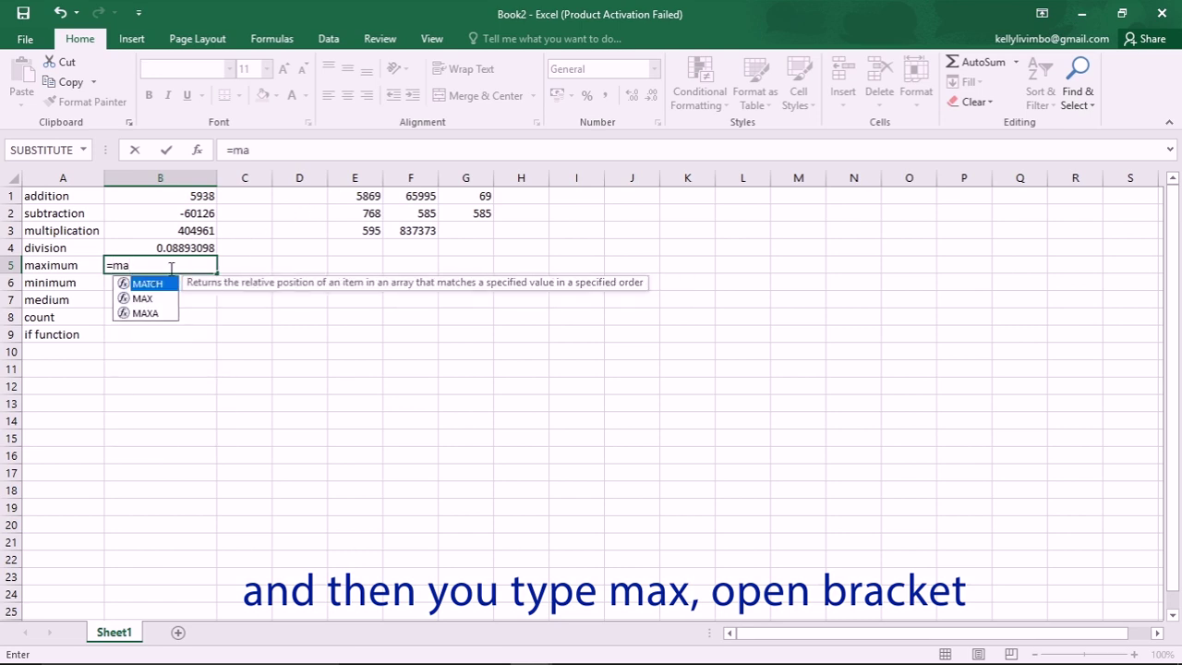
type("x")
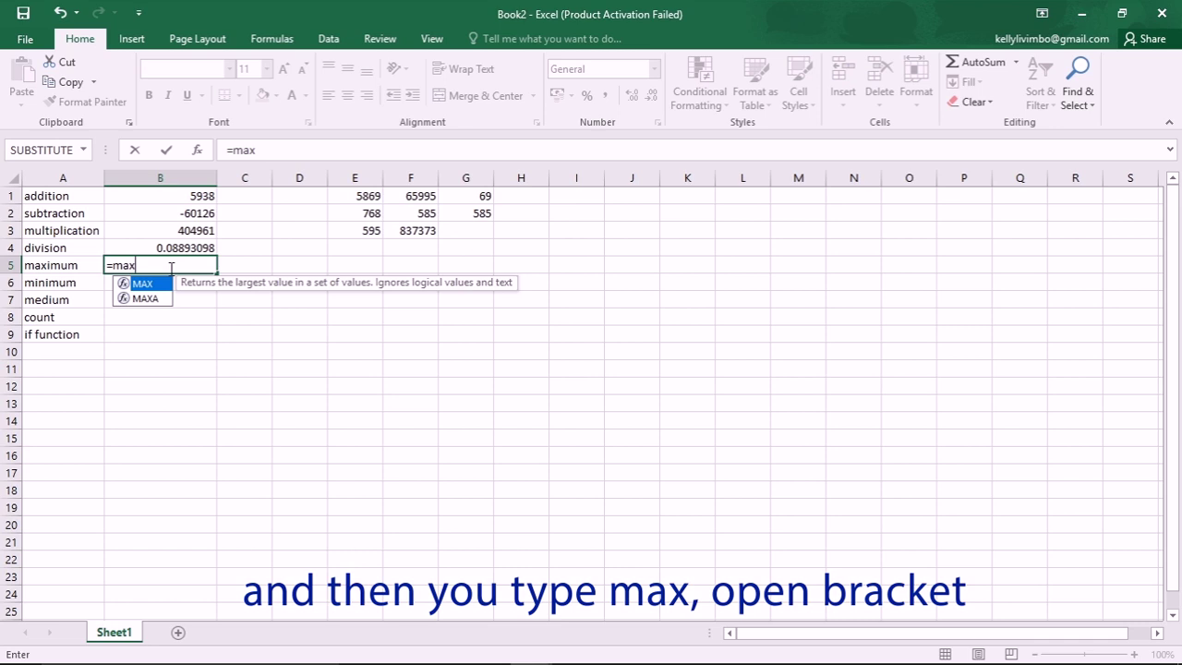
type("(")
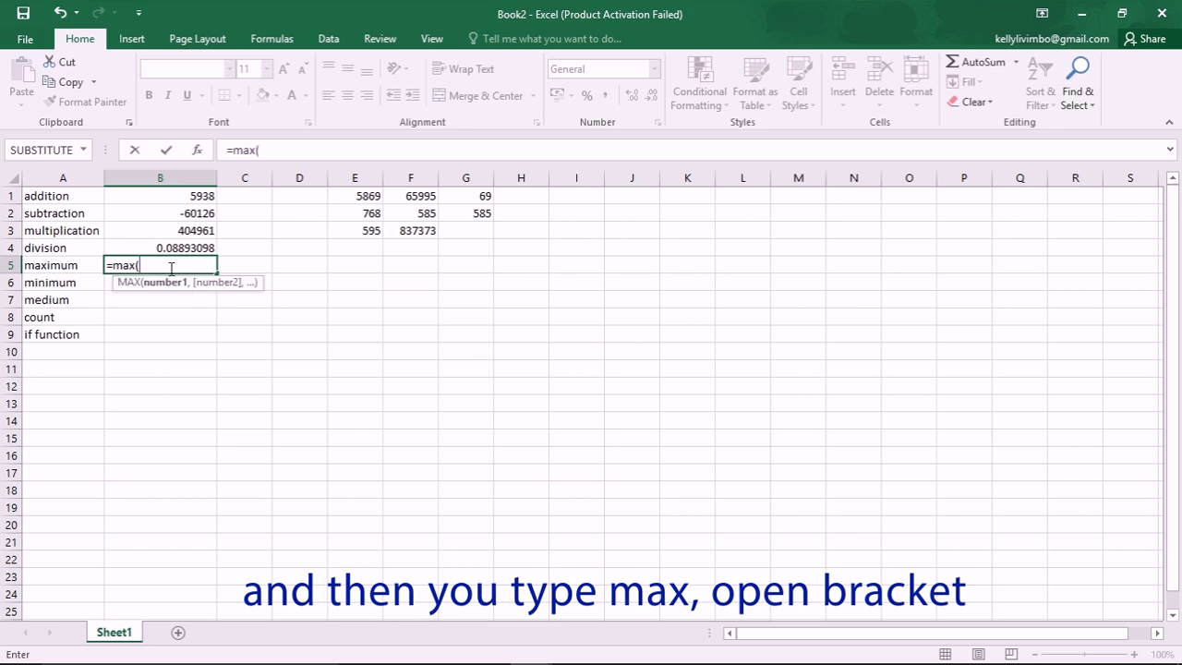
left_click(346, 196)
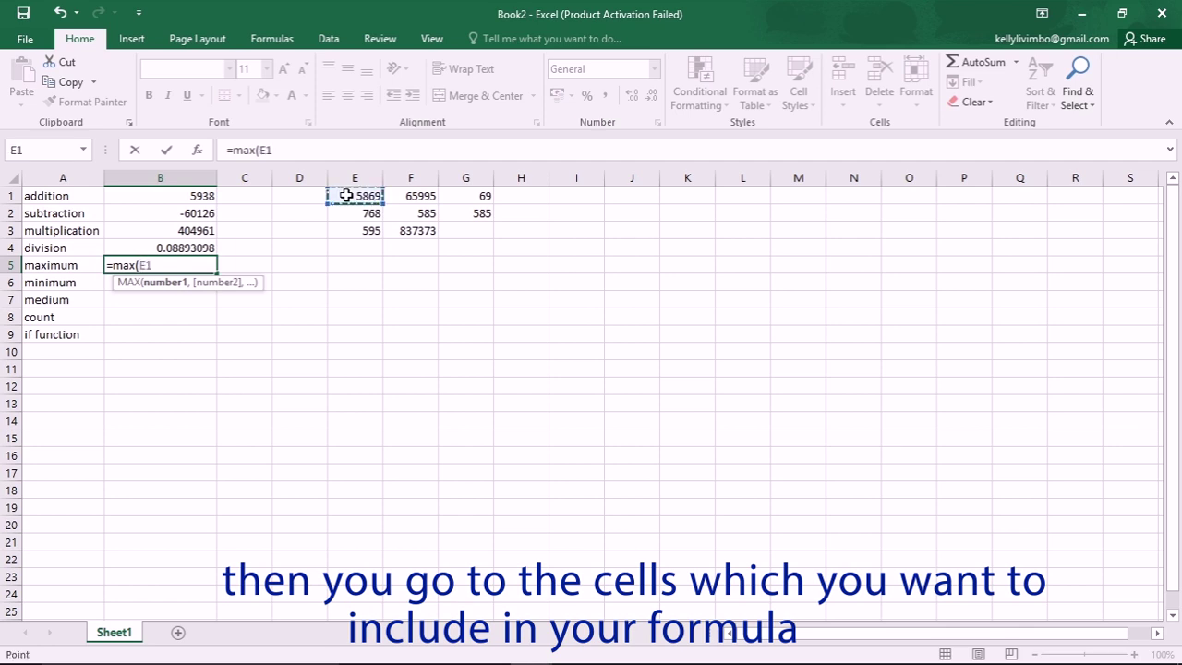
left_click_drag(346, 196, 466, 233)
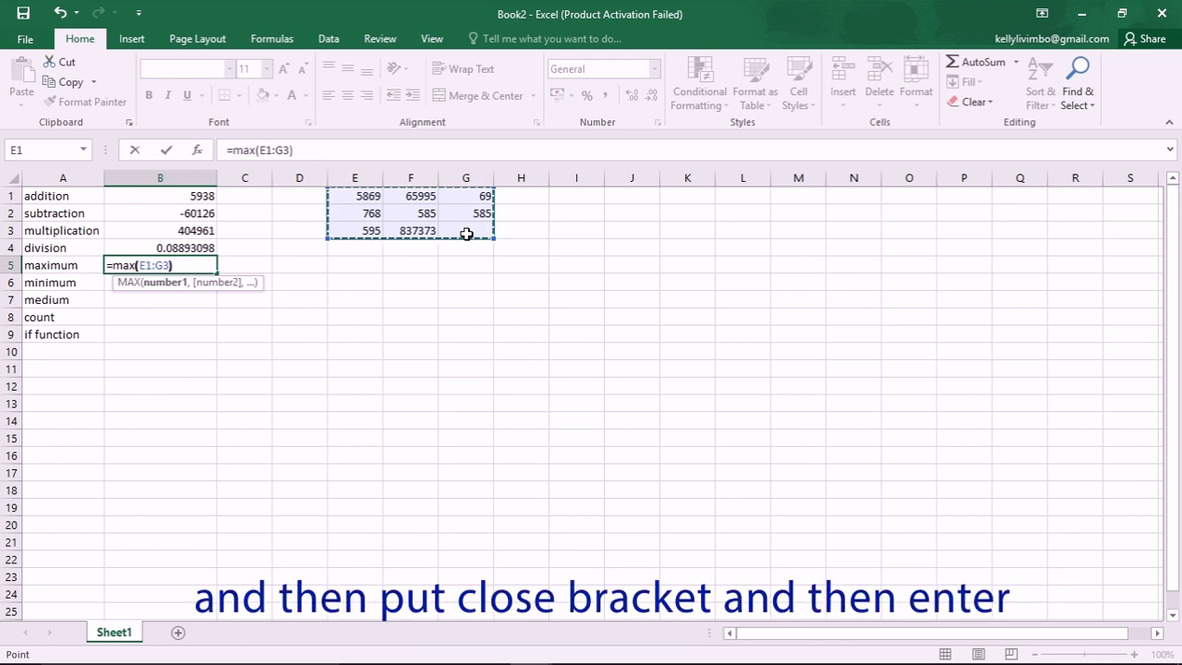
type(")")
key("Return")
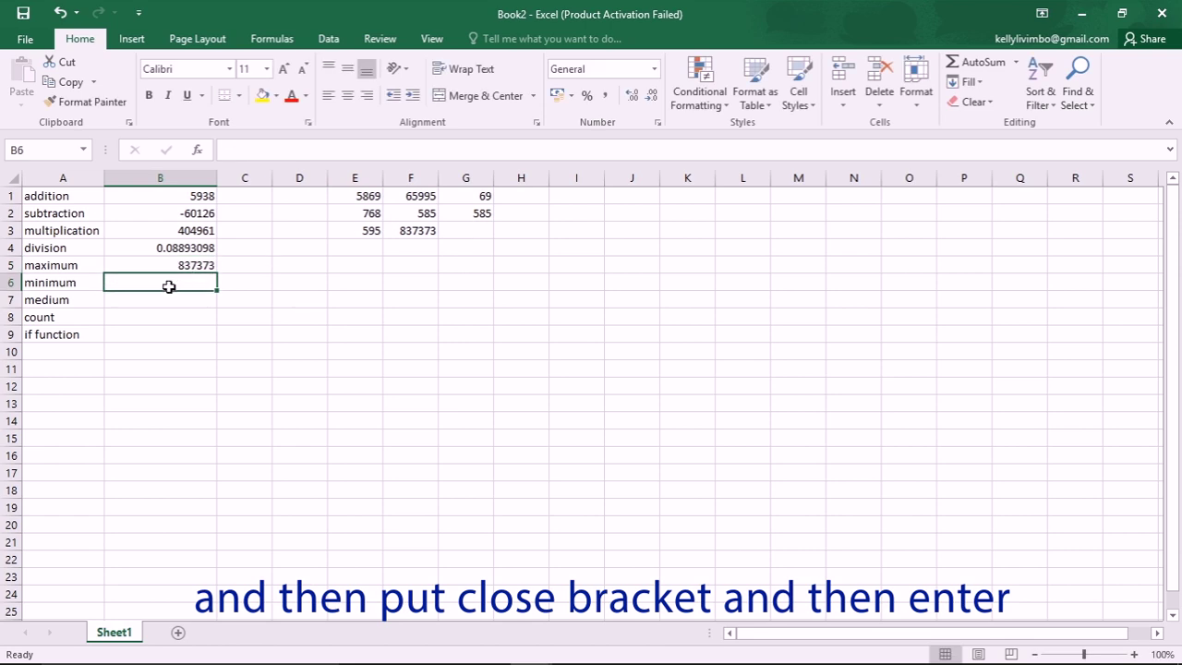
left_click(173, 265)
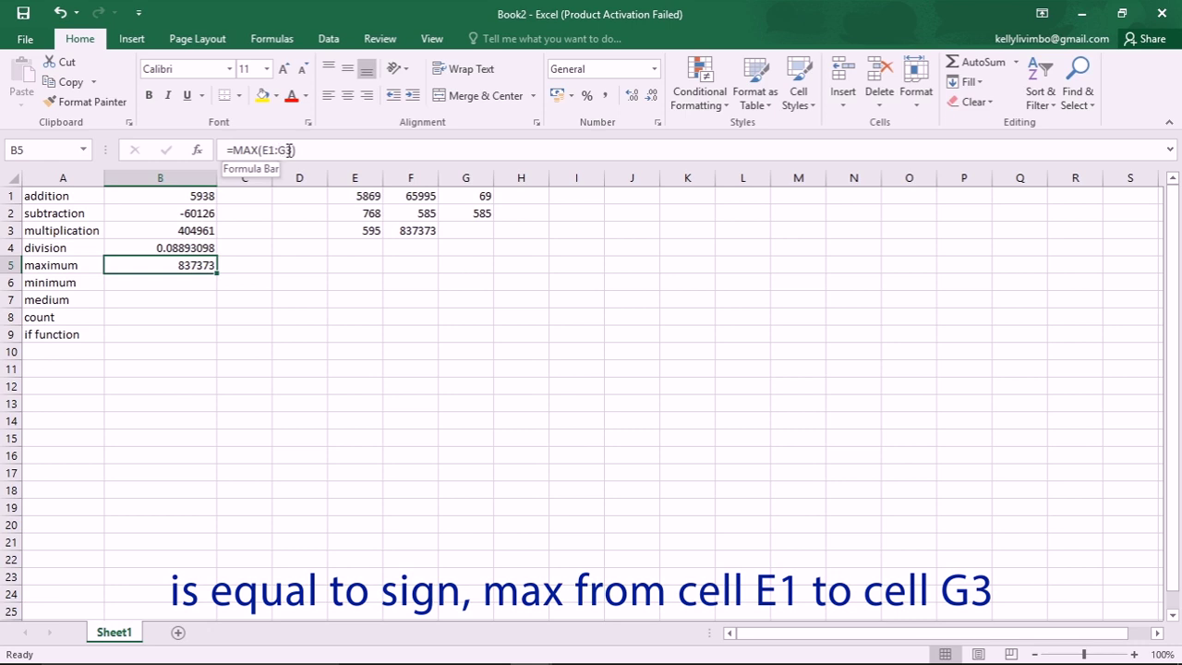
Find the minimum of E1 to G3 in cell B6 with the formula =MIN(E1:G3), and review the finished formula
left_click(177, 284)
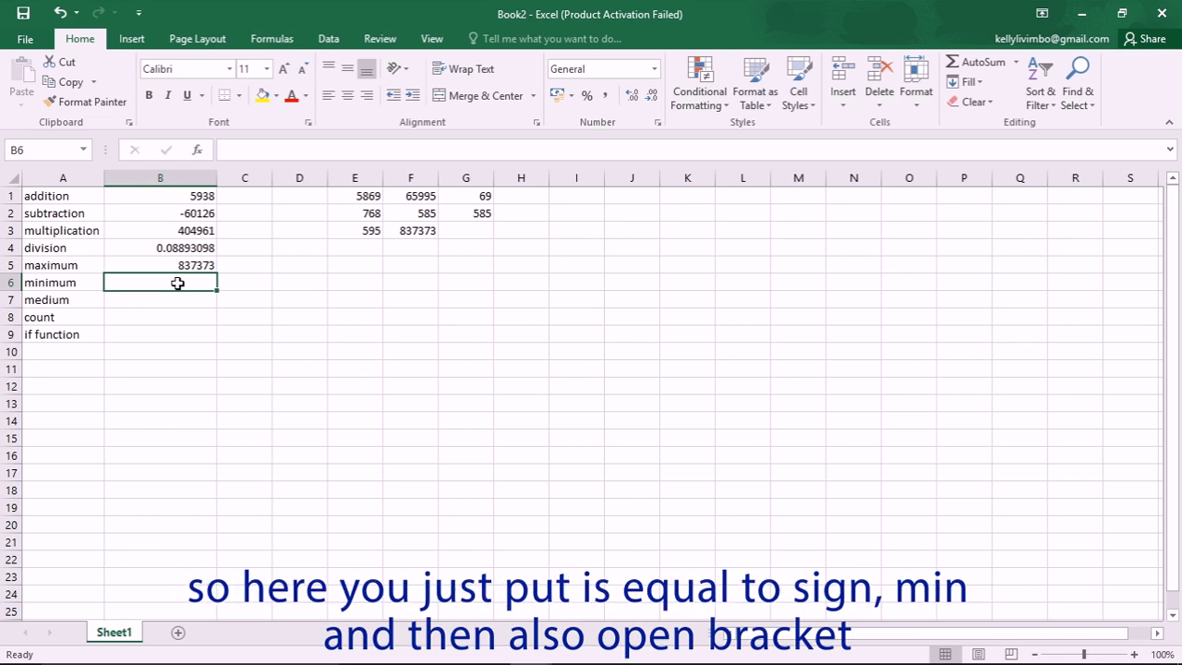
type("=m")
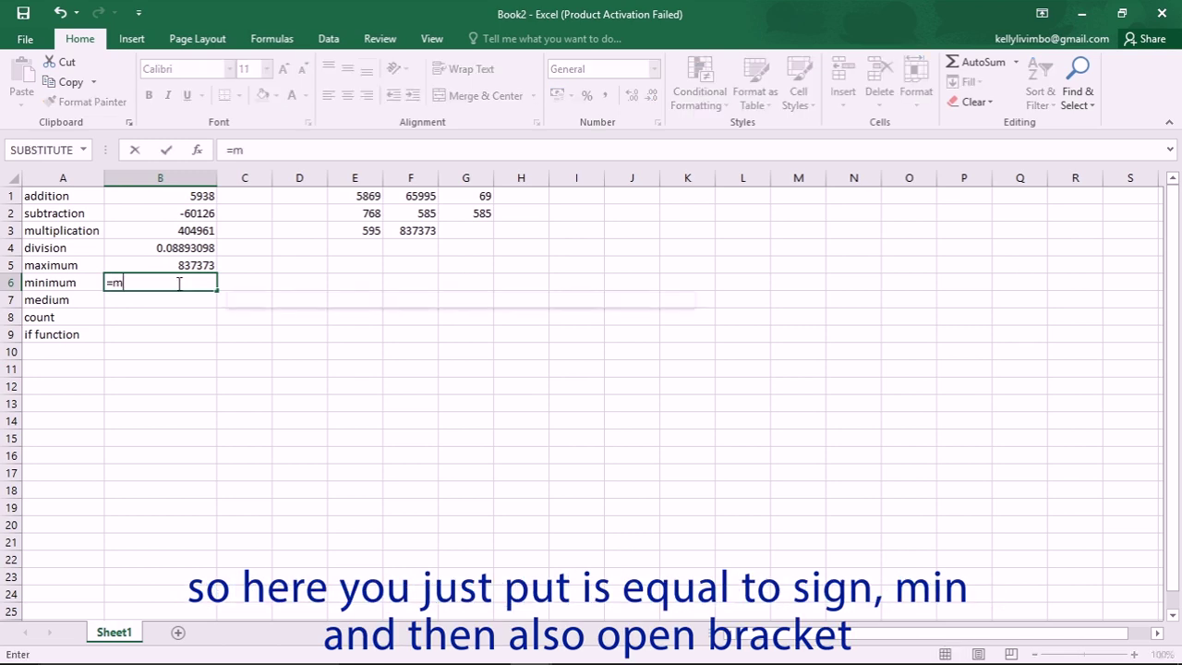
type("in")
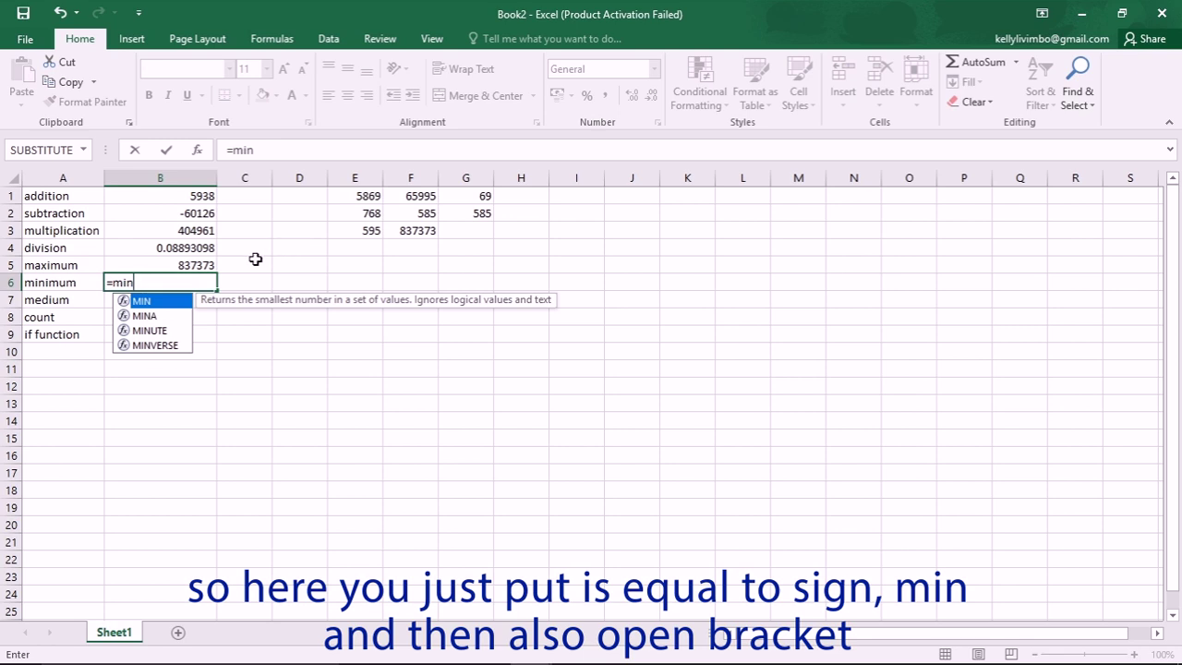
type("(")
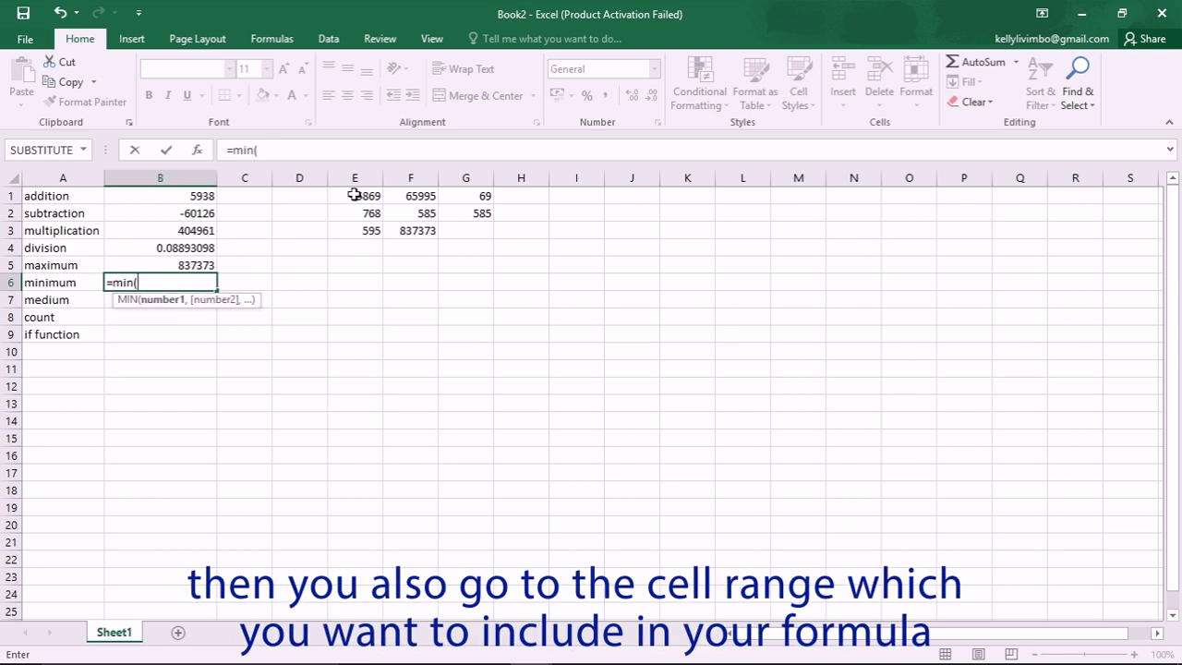
left_click_drag(354, 194, 471, 230)
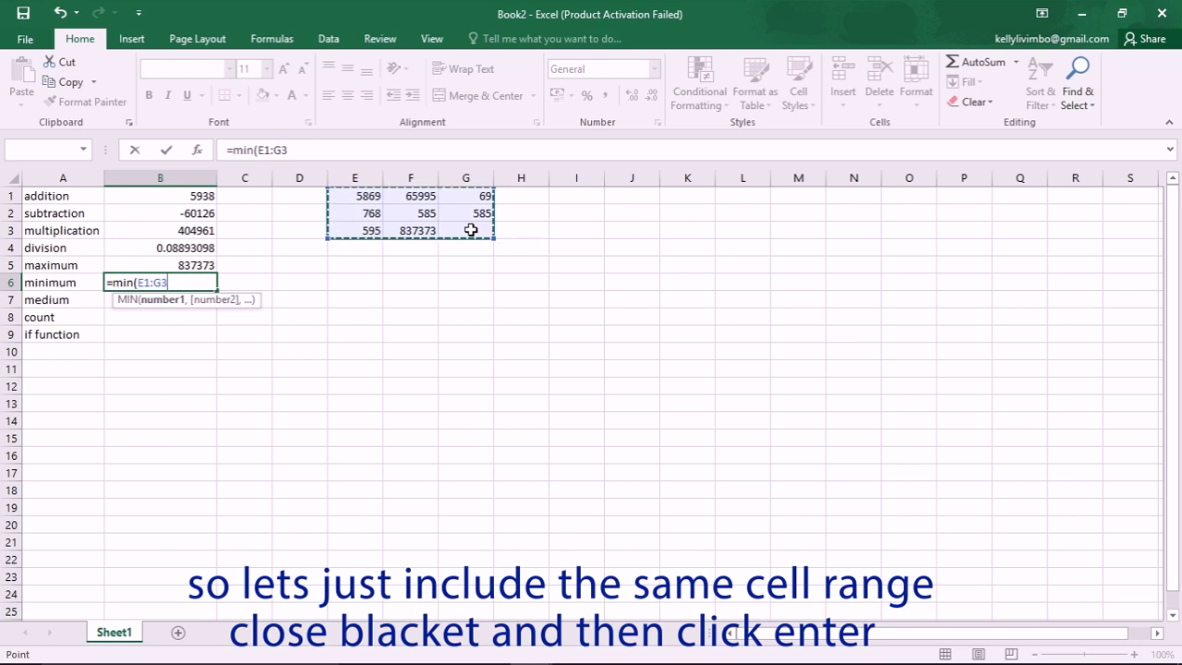
type(")")
key("Return")
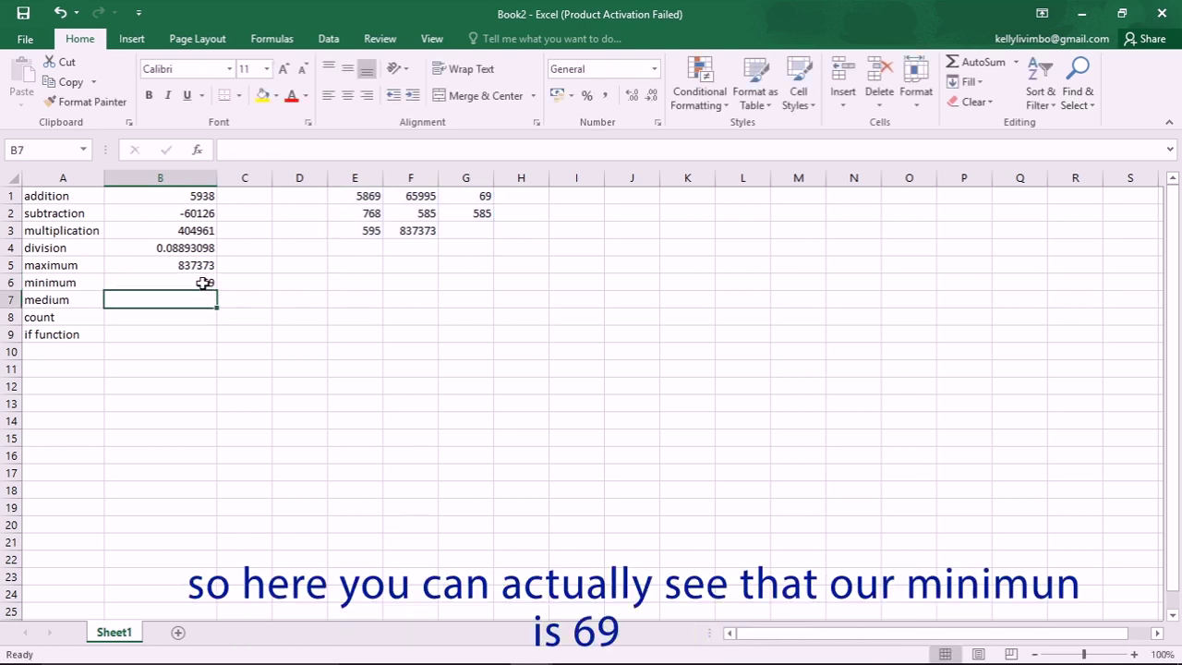
left_click(169, 281)
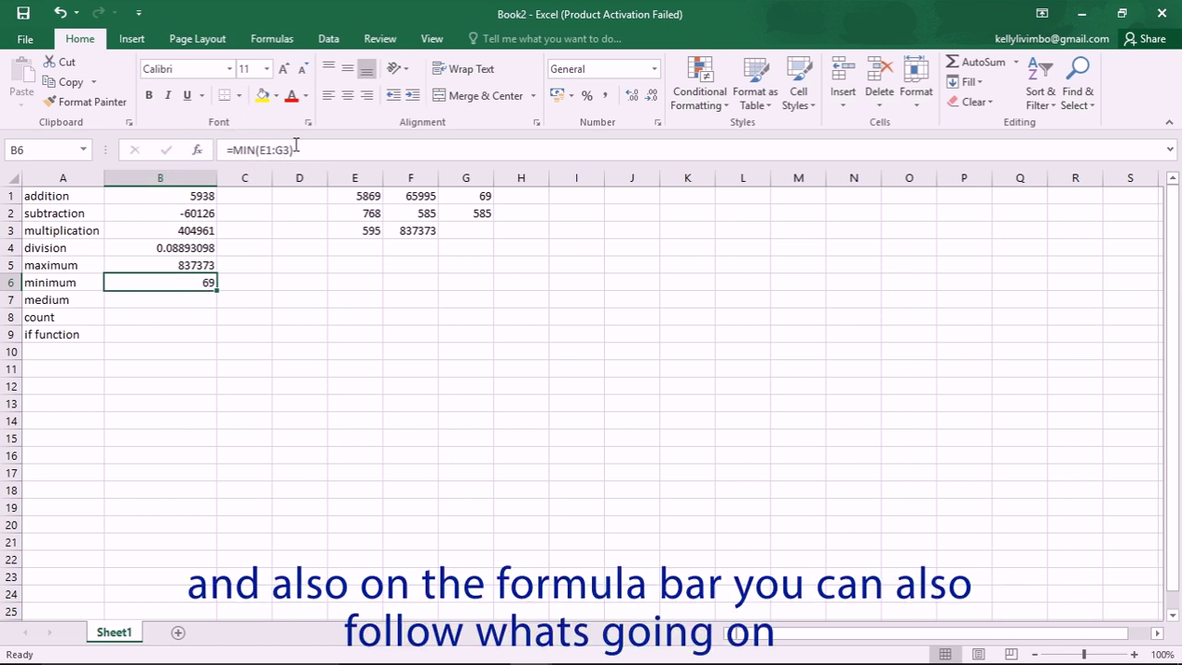
Add scattered sample numbers for the count example, with 4885 in F10 and 58584 in H7
left_click(184, 319)
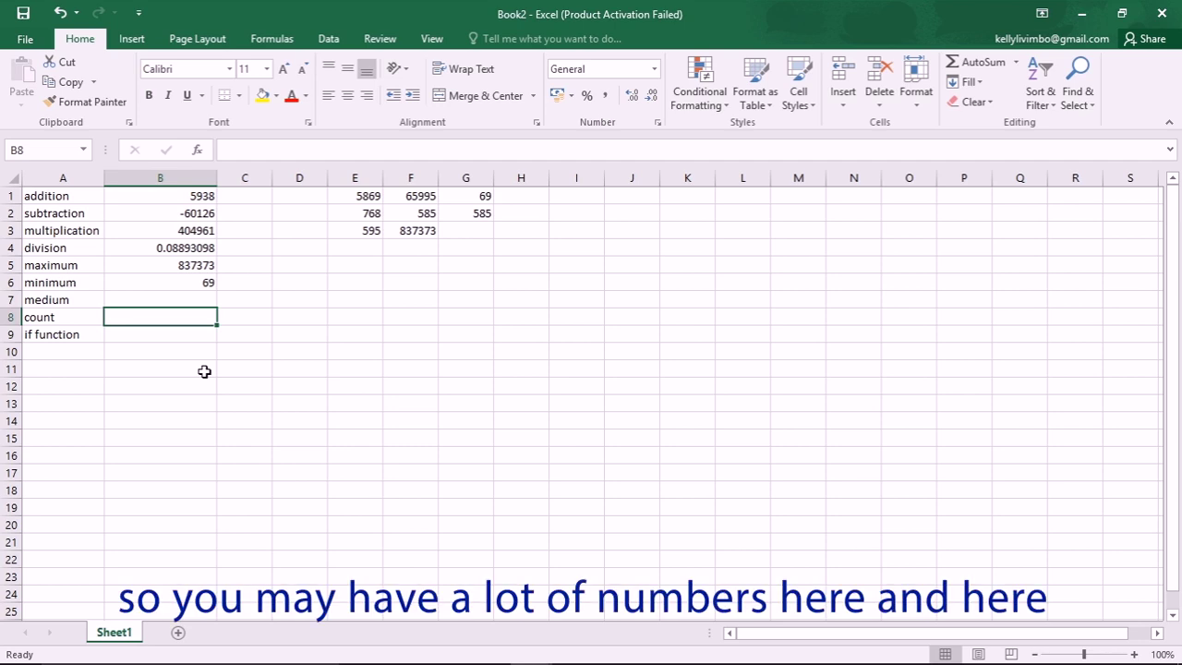
left_click(398, 351)
type("u")
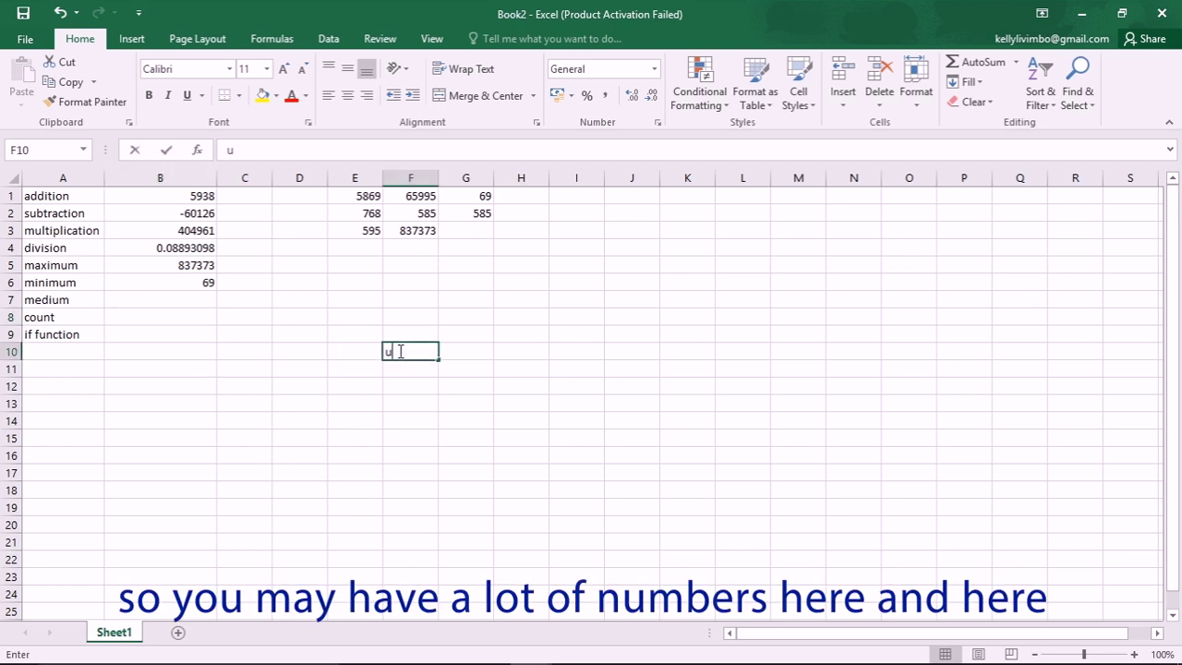
type("48")
key("BackSpace")
key("BackSpace")
key("BackSpace")
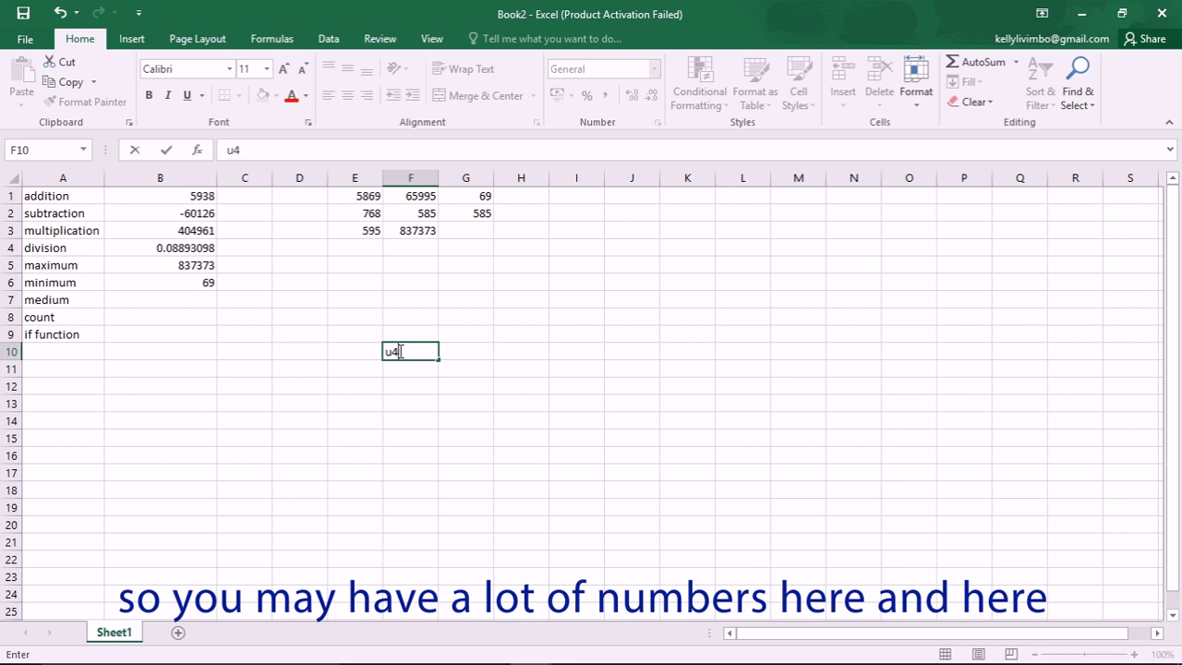
type("4885")
left_click(495, 303)
type("58584")
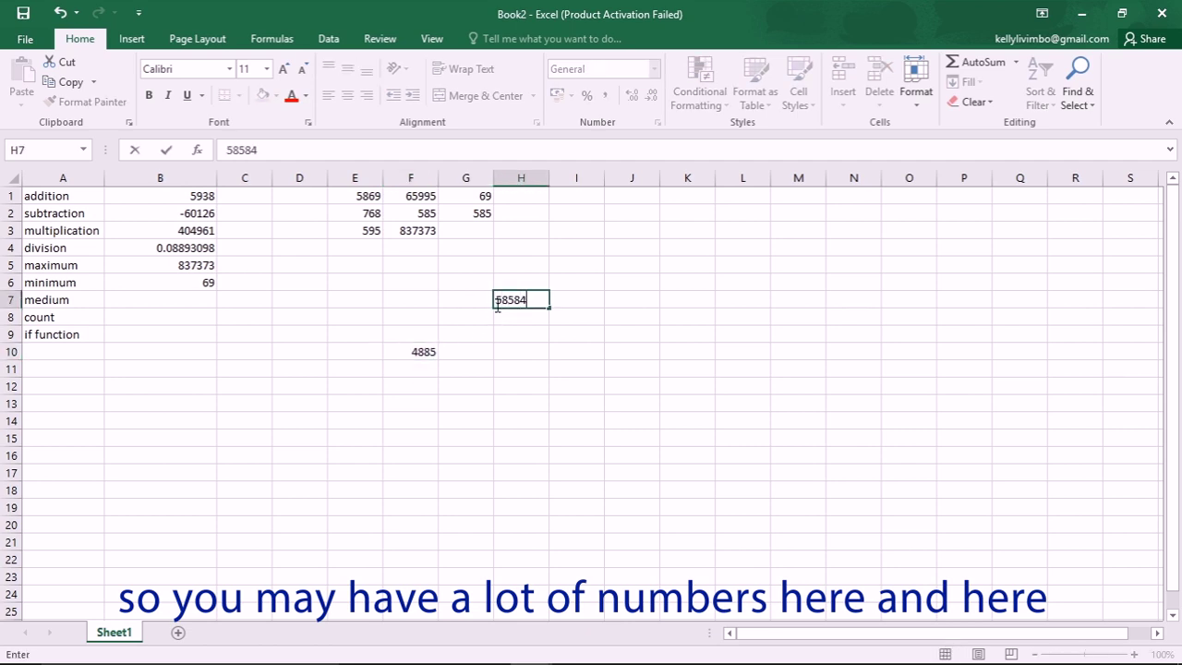
Add another scattered sample number, 5757, in cell F7
left_click(431, 299)
type("4")
type("i4i5")
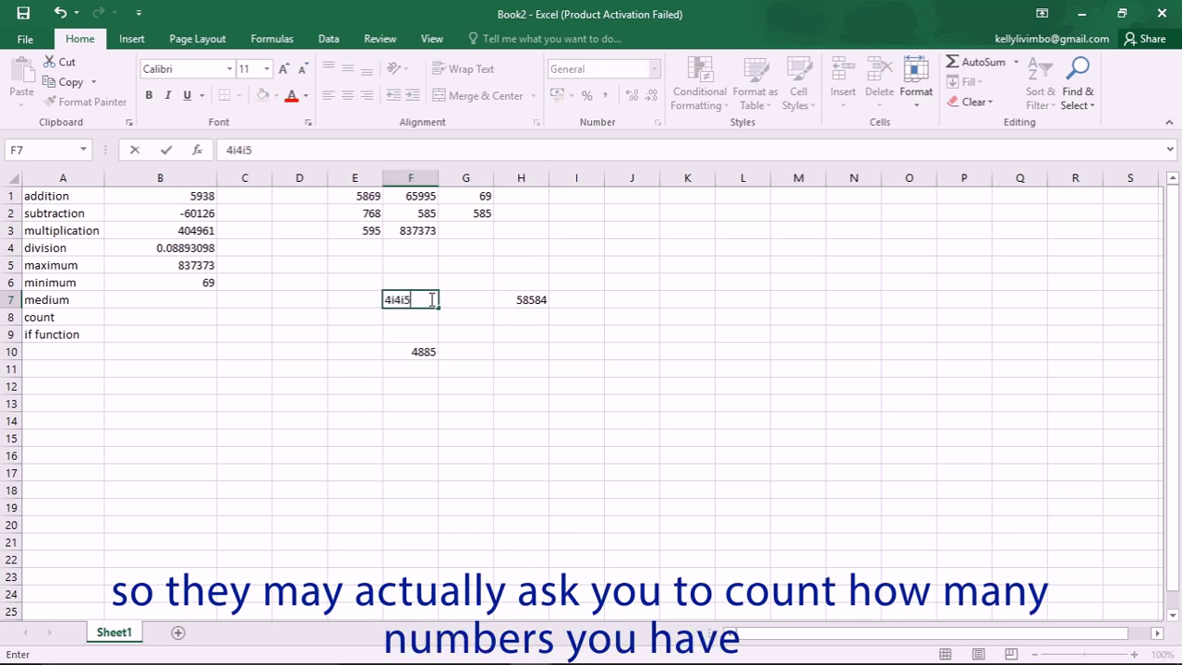
key("BackSpace")
key("BackSpace")
key("BackSpace")
key("BackSpace")
key("BackSpace")
type("5757")
Count the numbers in E1 to H10 in cell B8 with the formula =COUNT(E1:H10), and select the finished cell
left_click(135, 317)
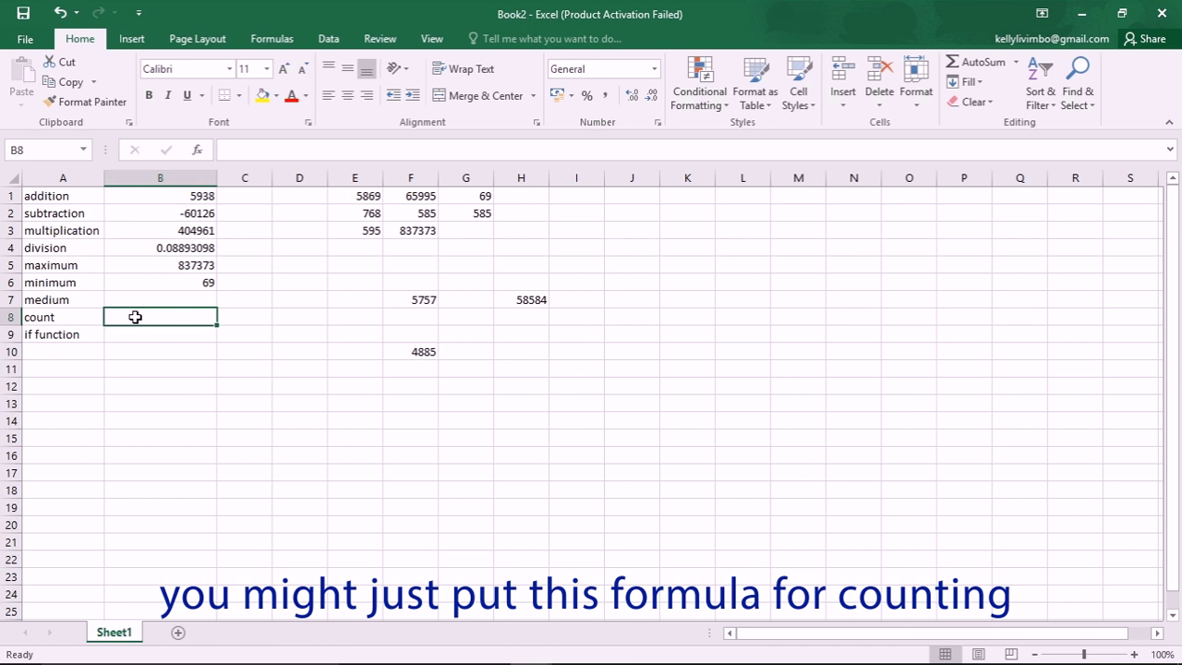
type("=")
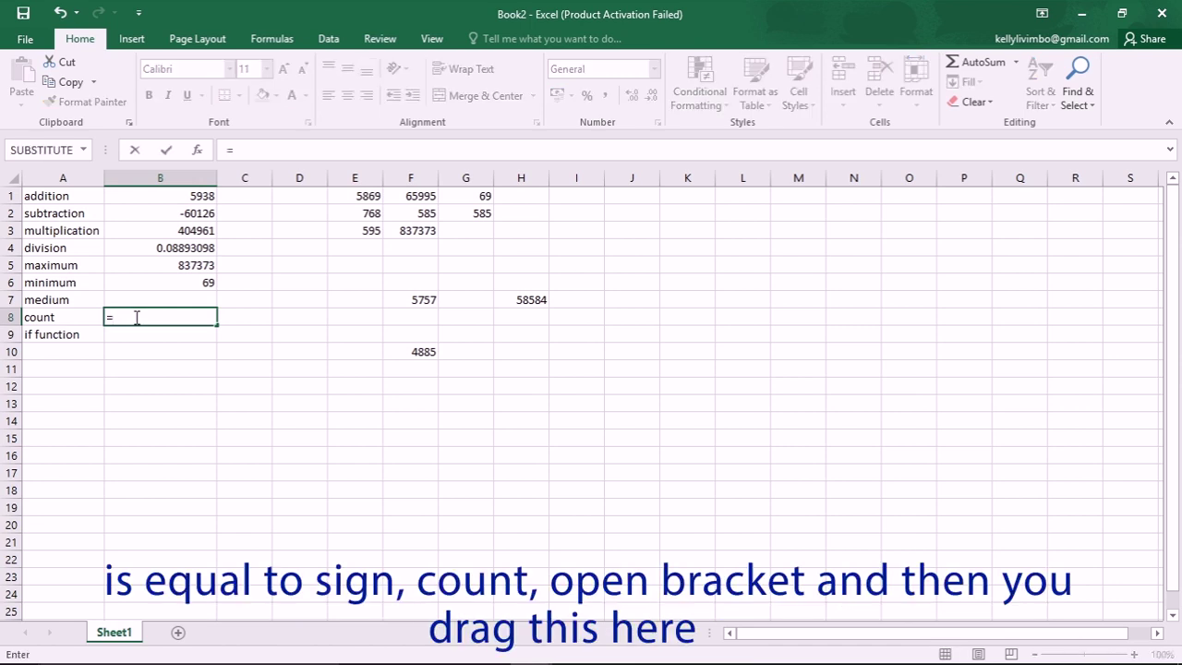
type("count")
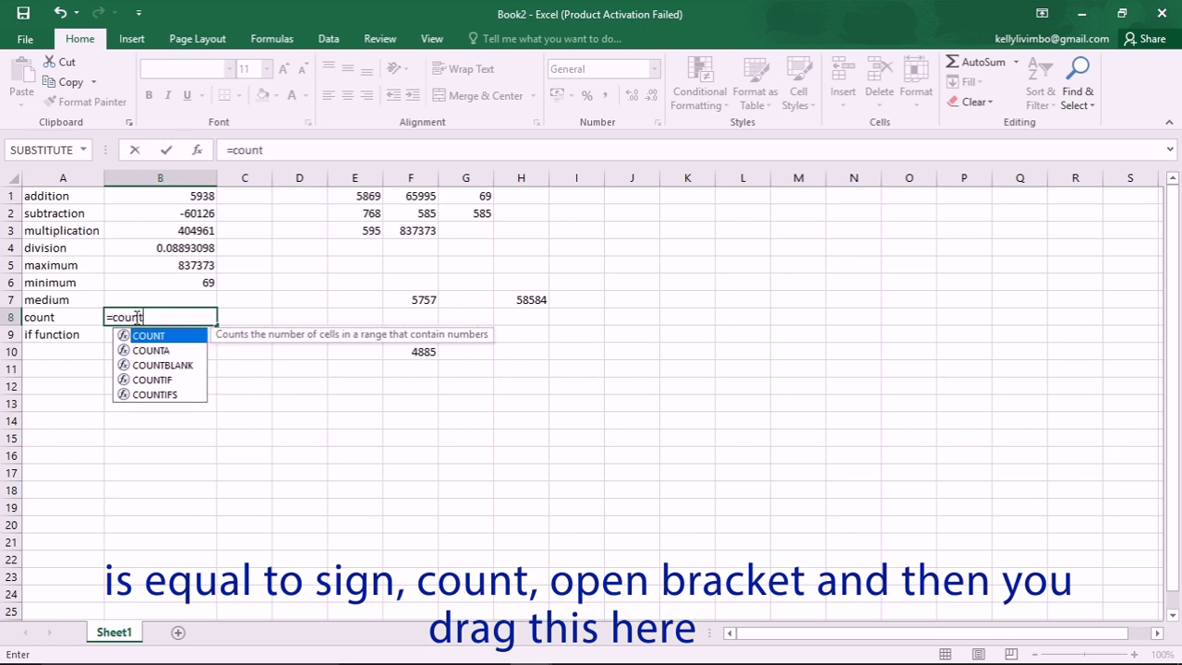
type("(")
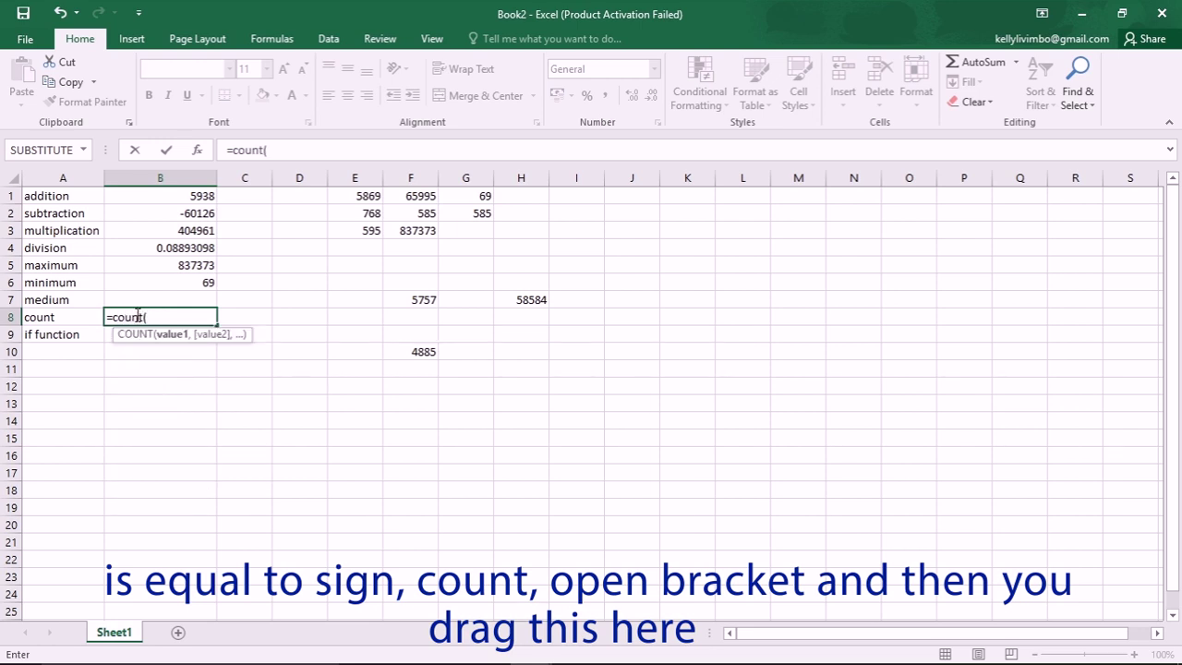
left_click_drag(344, 200, 542, 351)
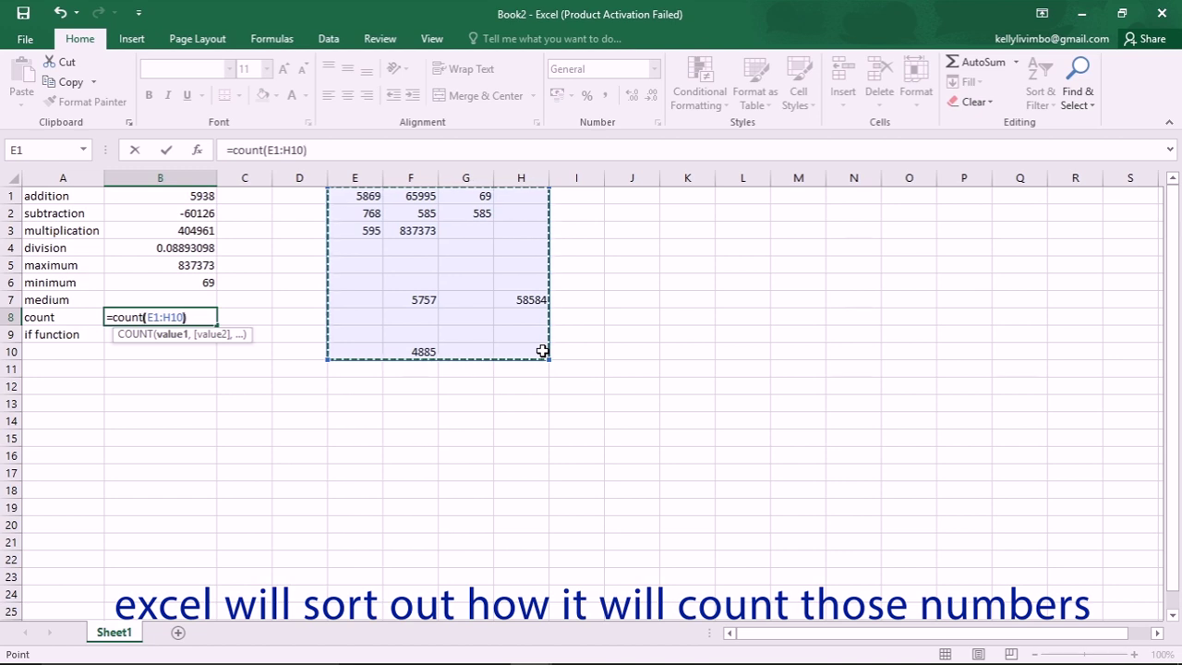
type(")")
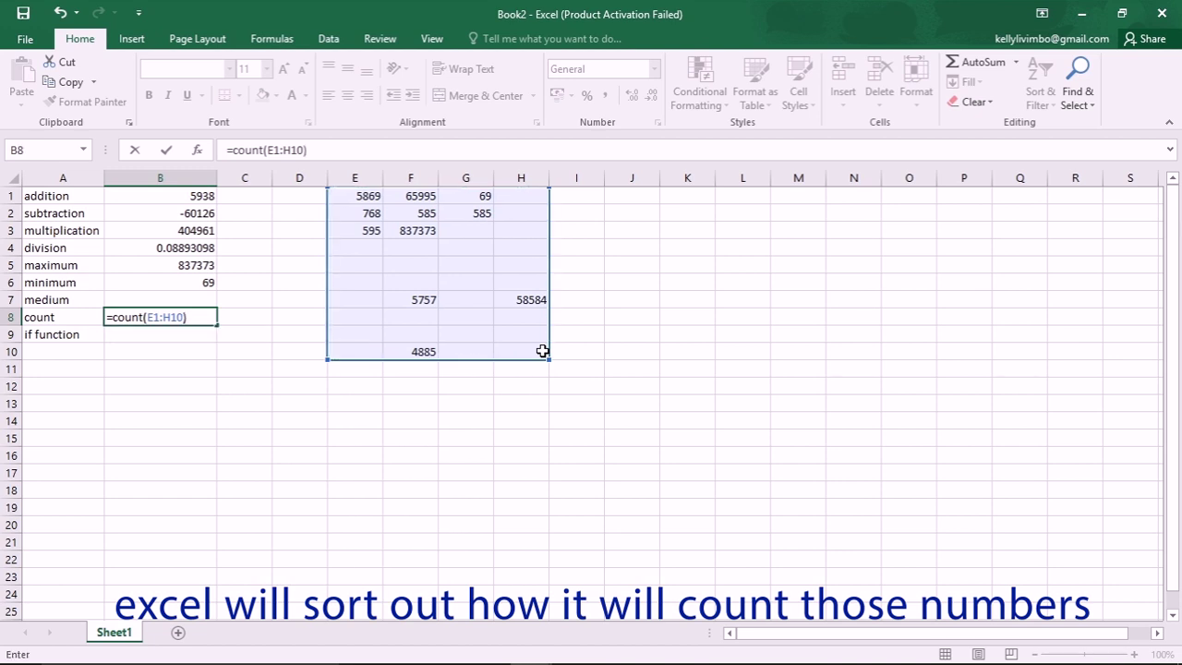
key("Return")
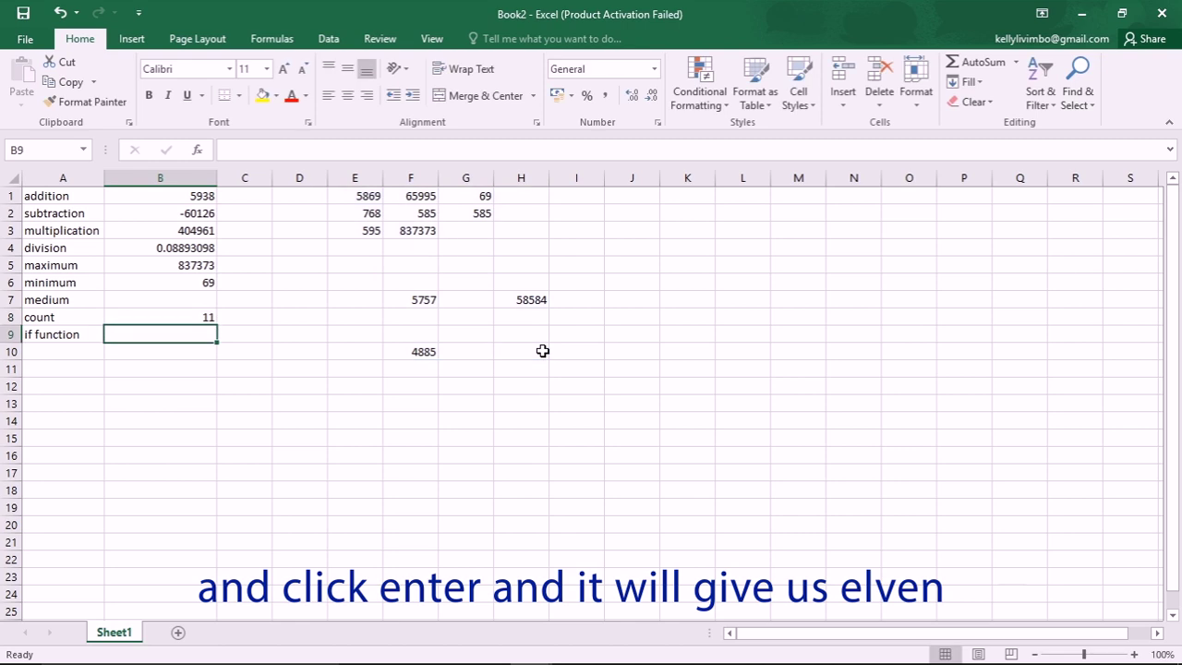
left_click(199, 315)
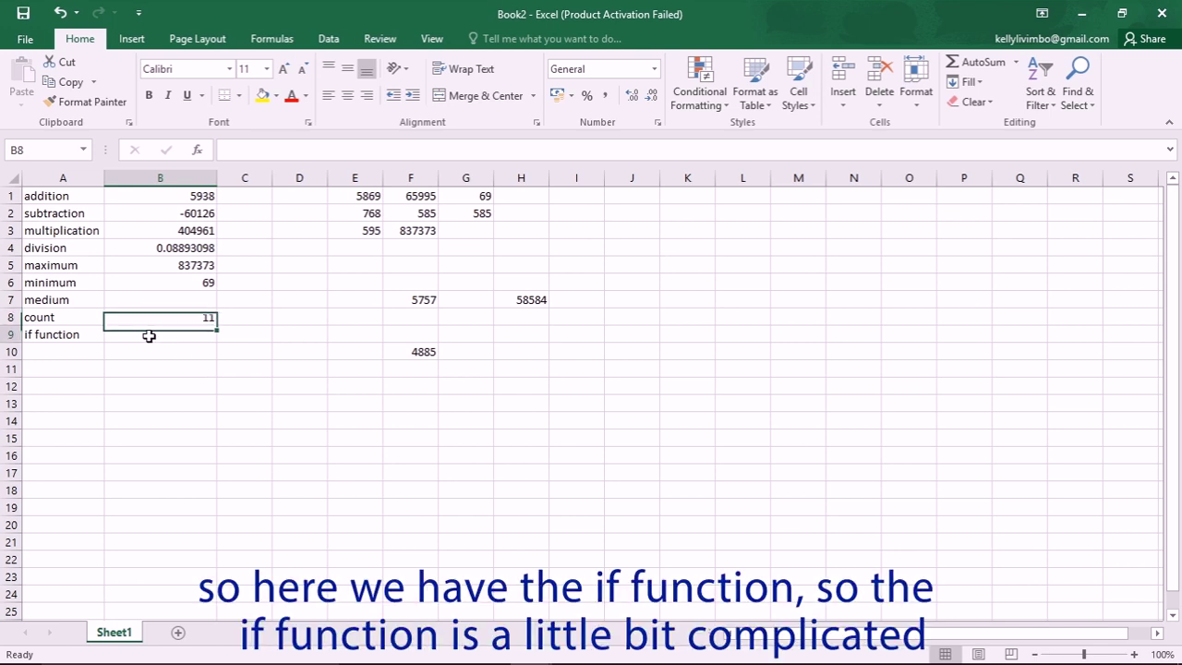
Start an IF formula in cell B9 with the logical test E3>F3
left_click(149, 335)
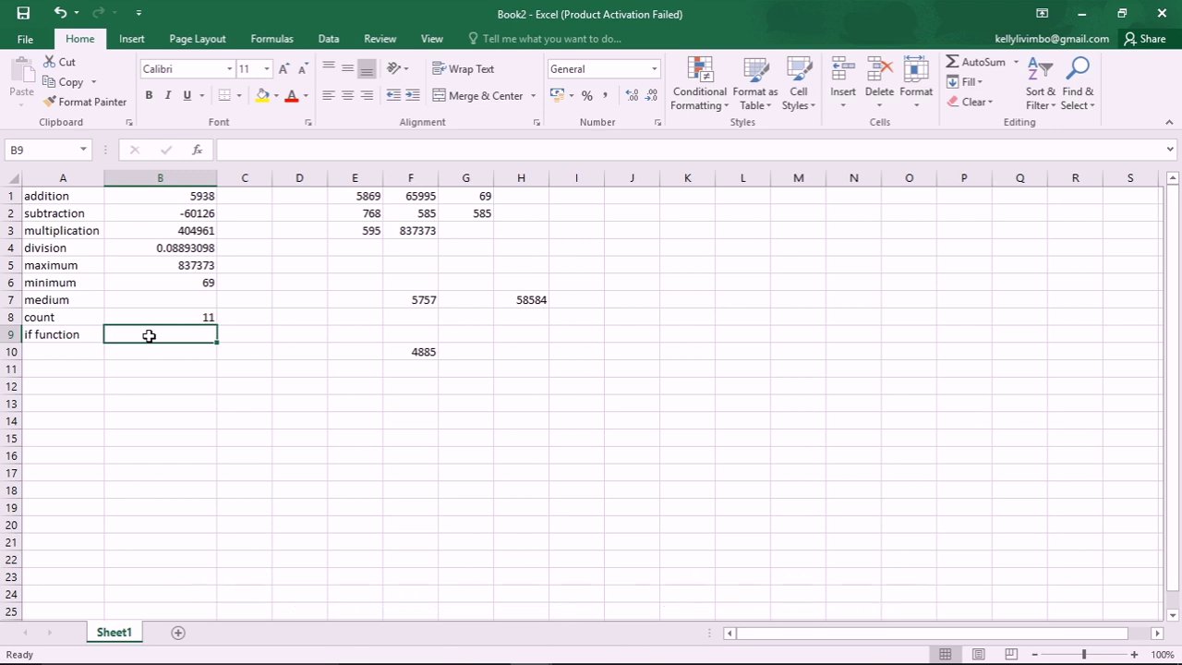
type("=")
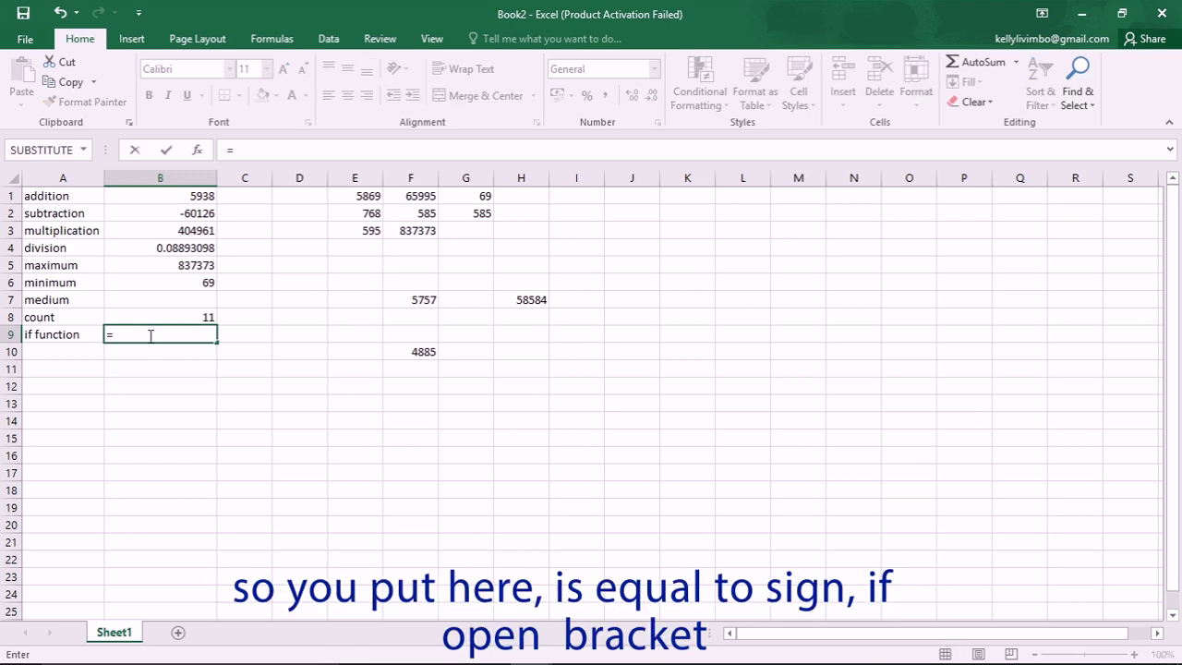
type("if")
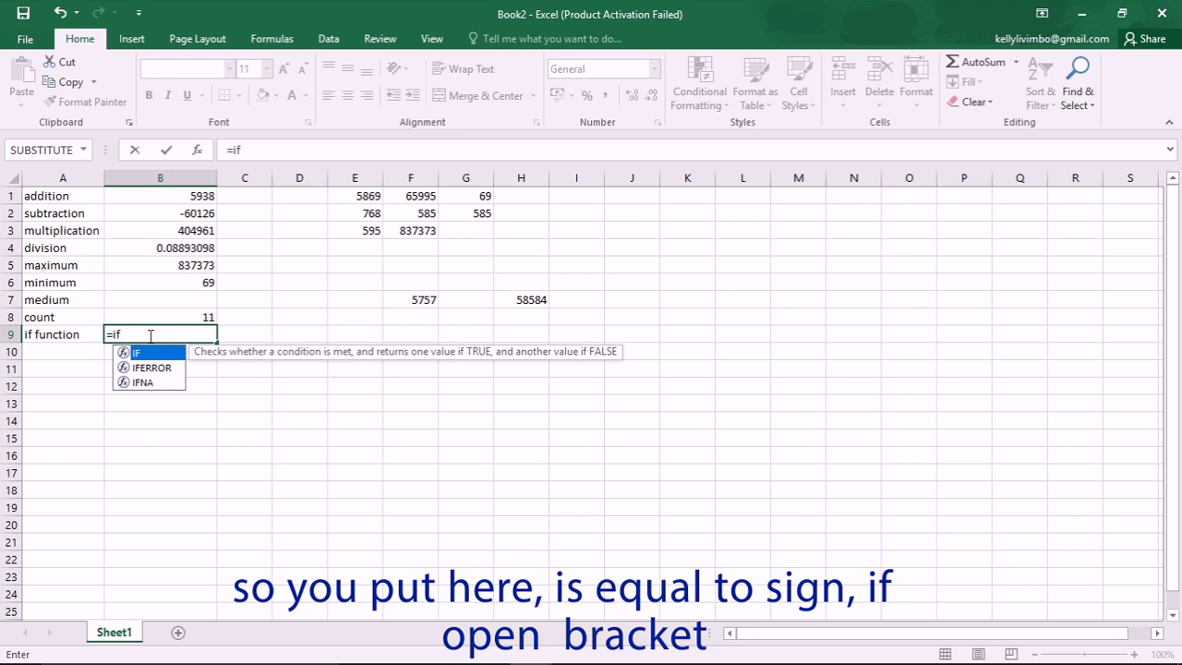
type("(")
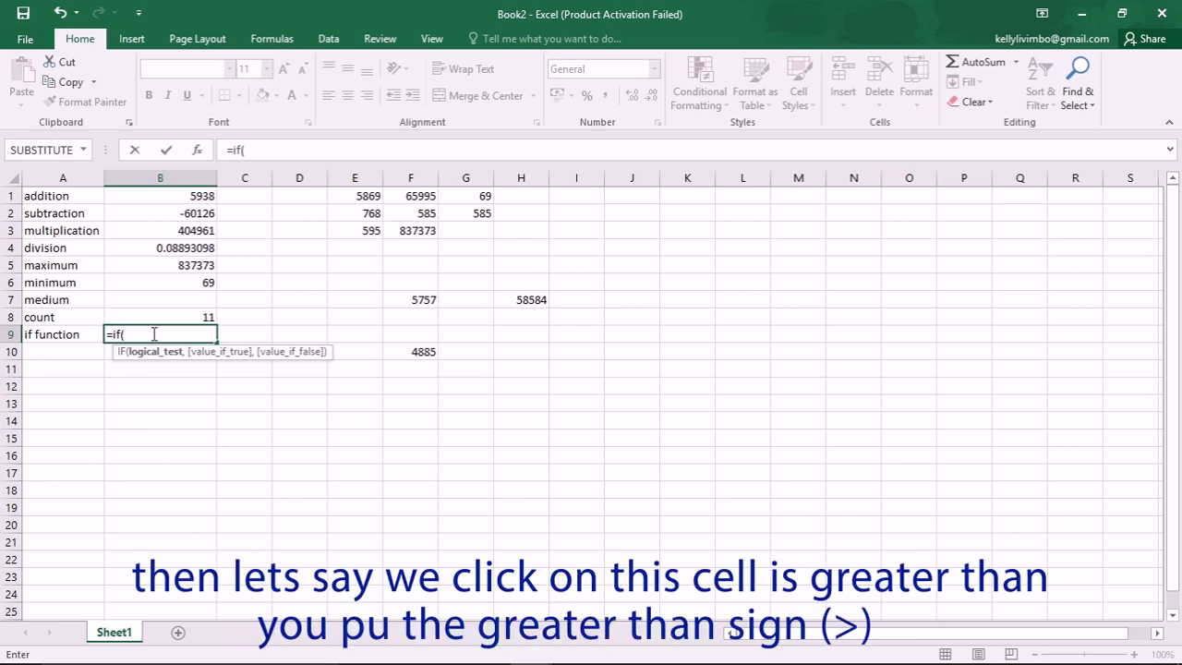
left_click(356, 231)
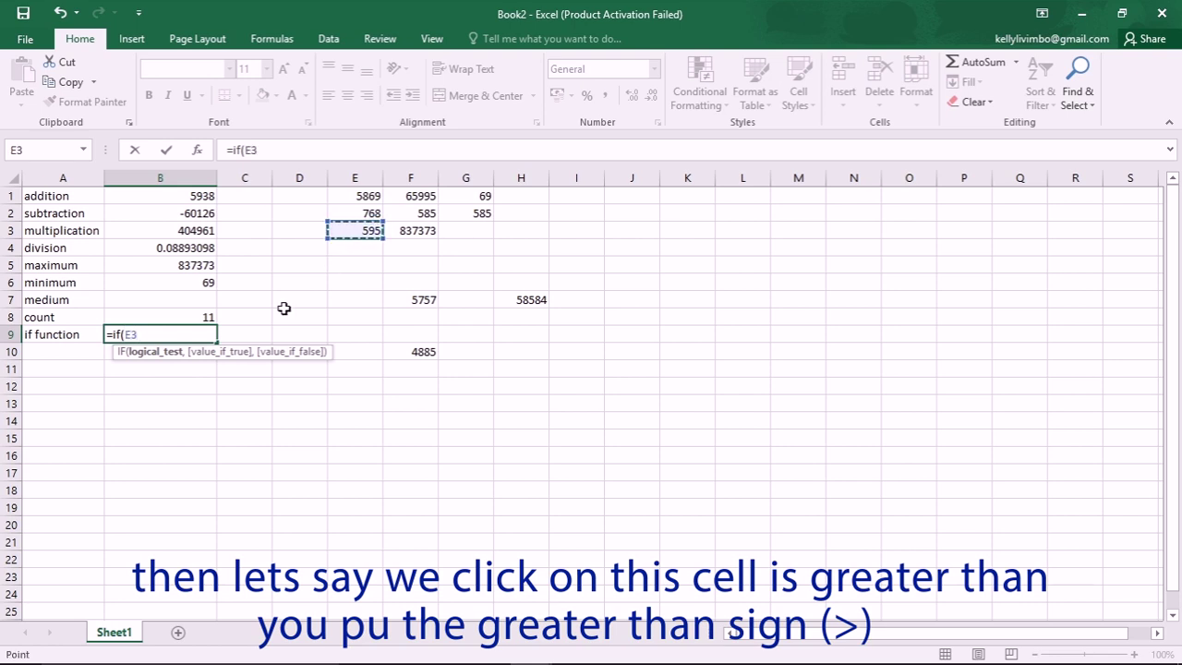
type(">")
left_click(414, 234)
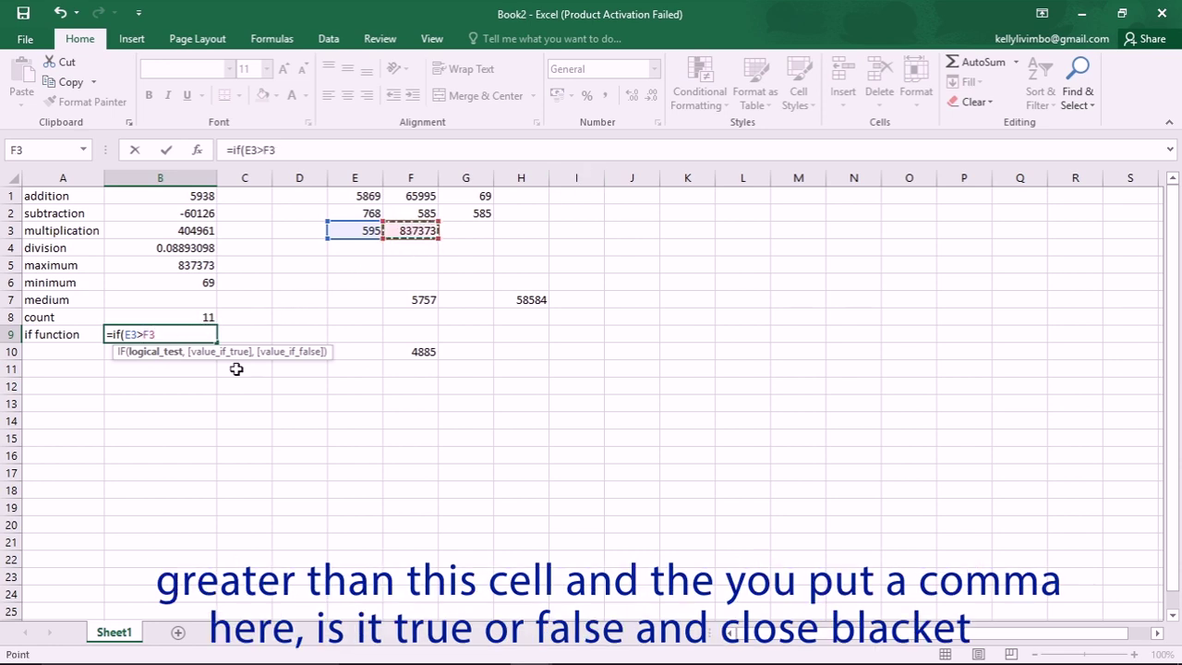
Add the true and false results to the IF formula in B9, written as ,"true,"false" after the logical test
type(",")
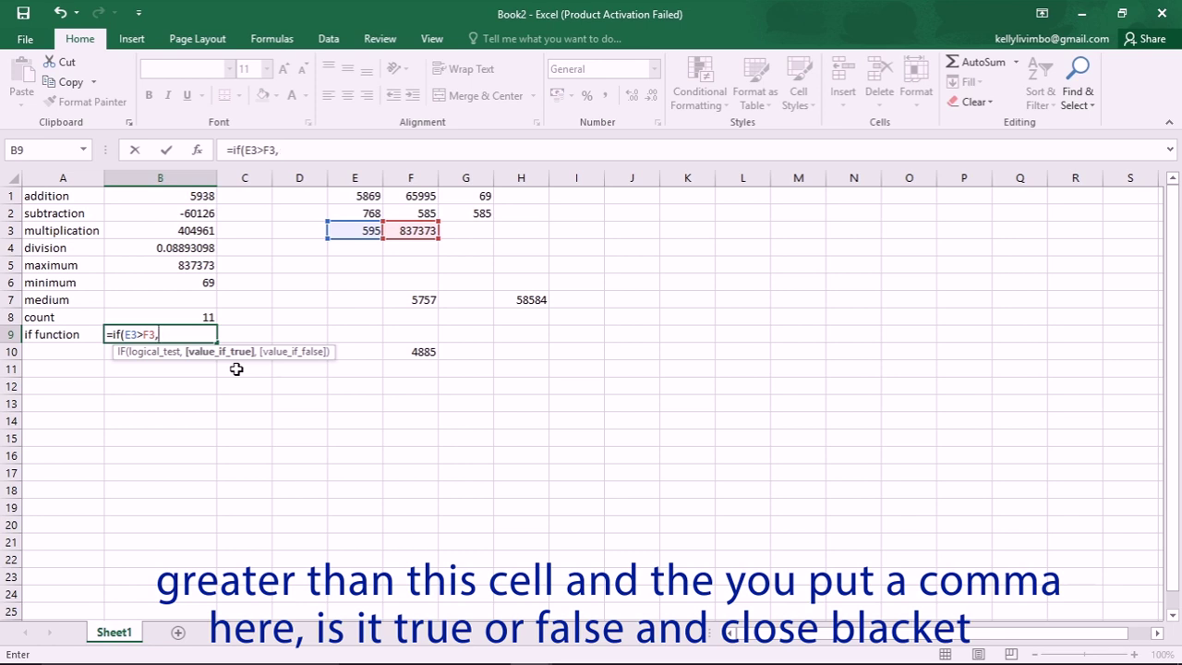
type("\"")
type("if")
key("BackSpace")
key("BackSpace")
type("true")
type(",")
type("@")
key("BackSpace")
type("\"false")
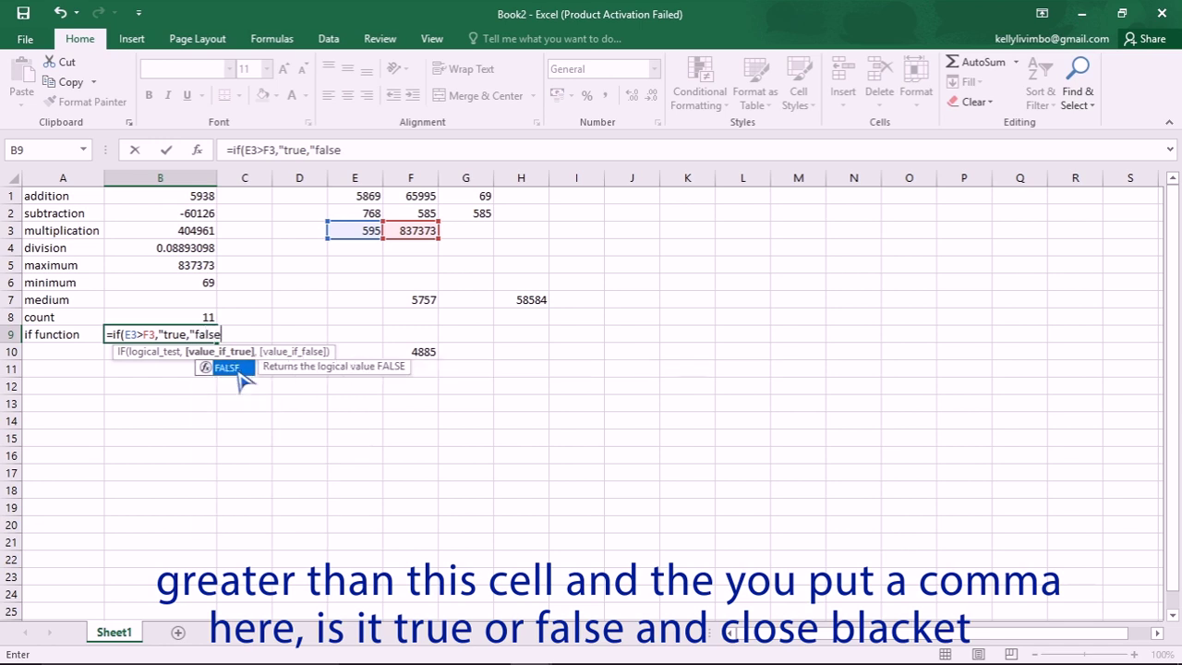
type("\"")
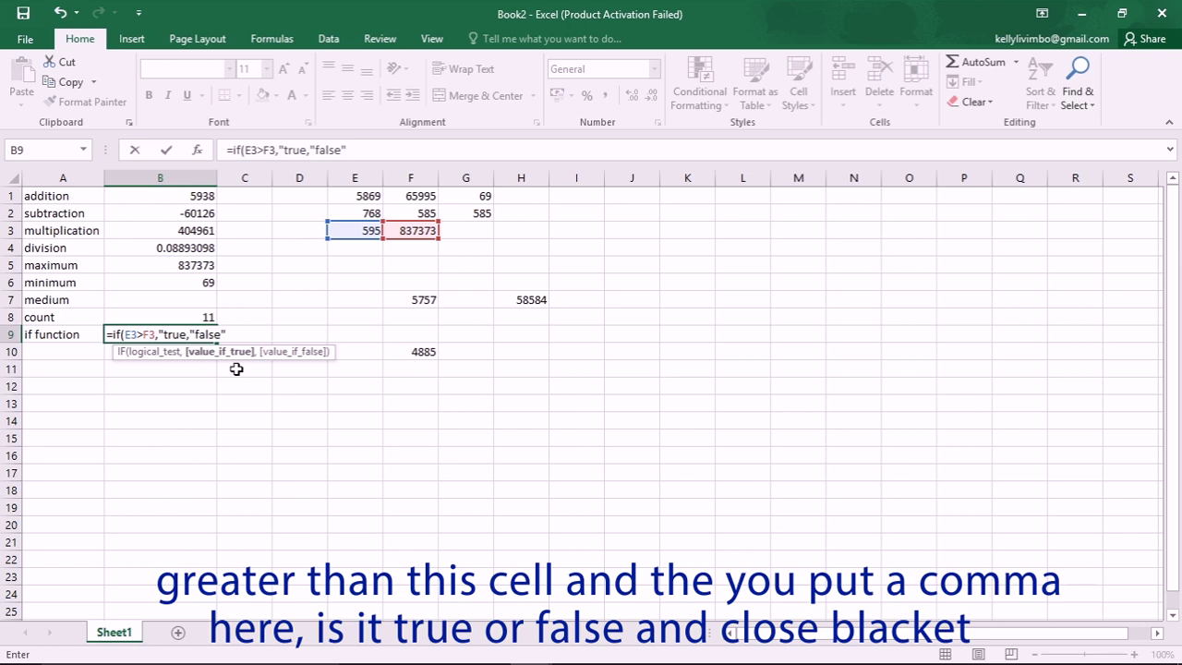
Close and enter the IF formula in B9, accepting Excel's proposed correction =if(E3>F3,"true,""false"), and select the finished cell
type(")")
key("Return")
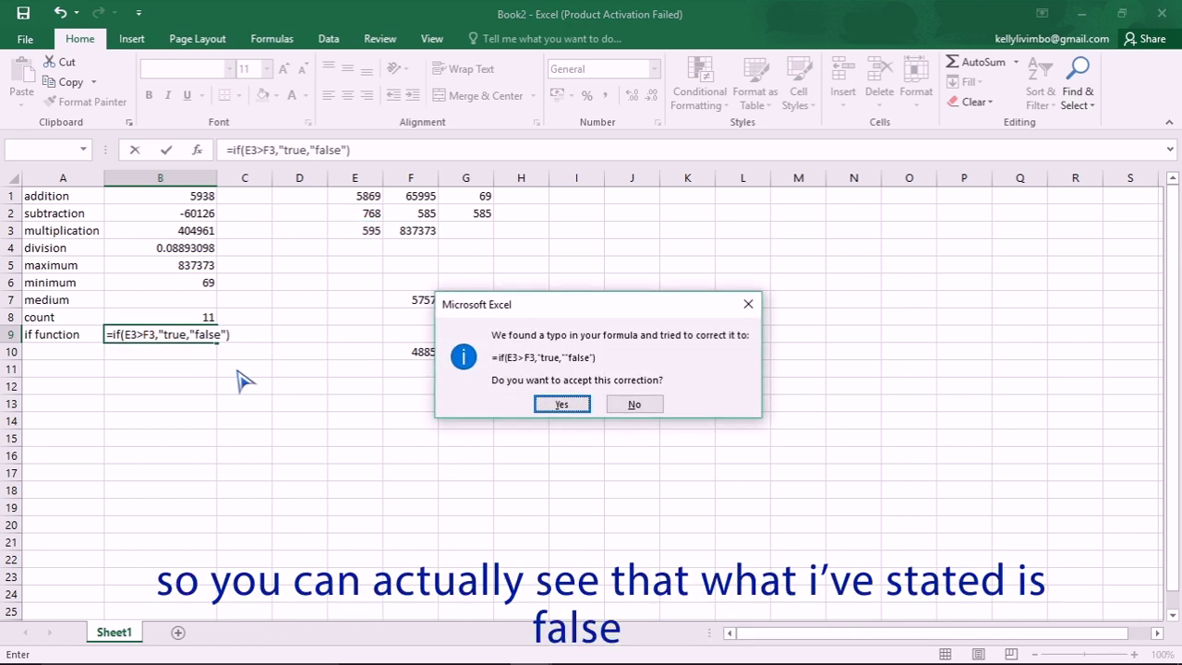
left_click(550, 403)
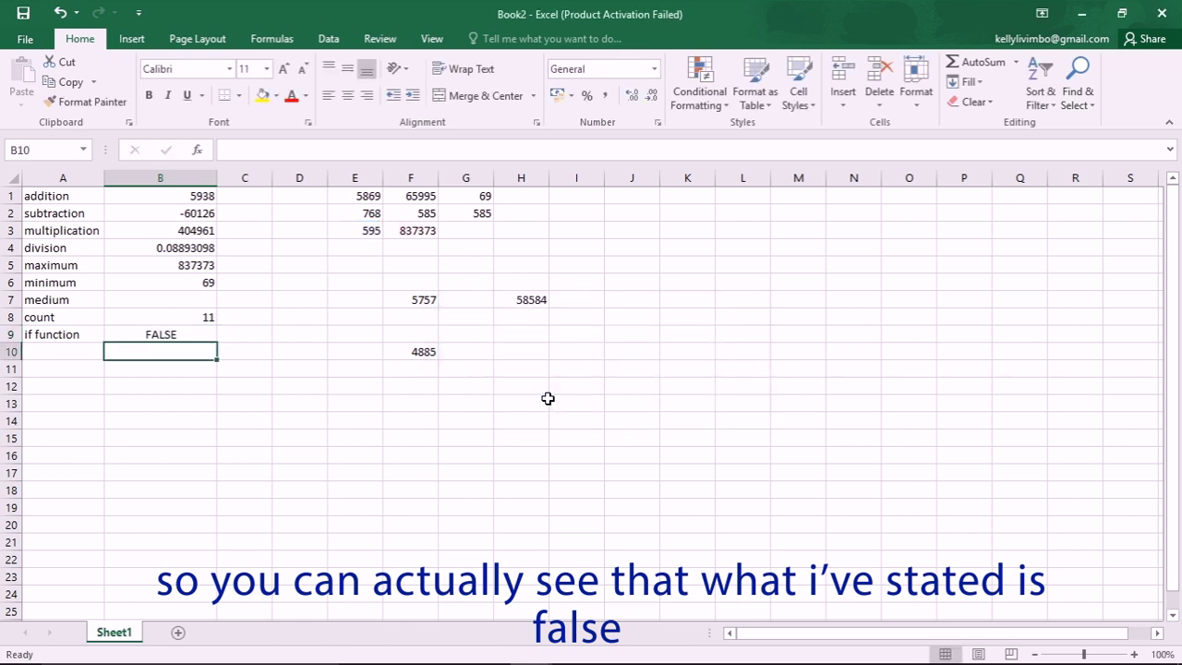
left_click(160, 335)
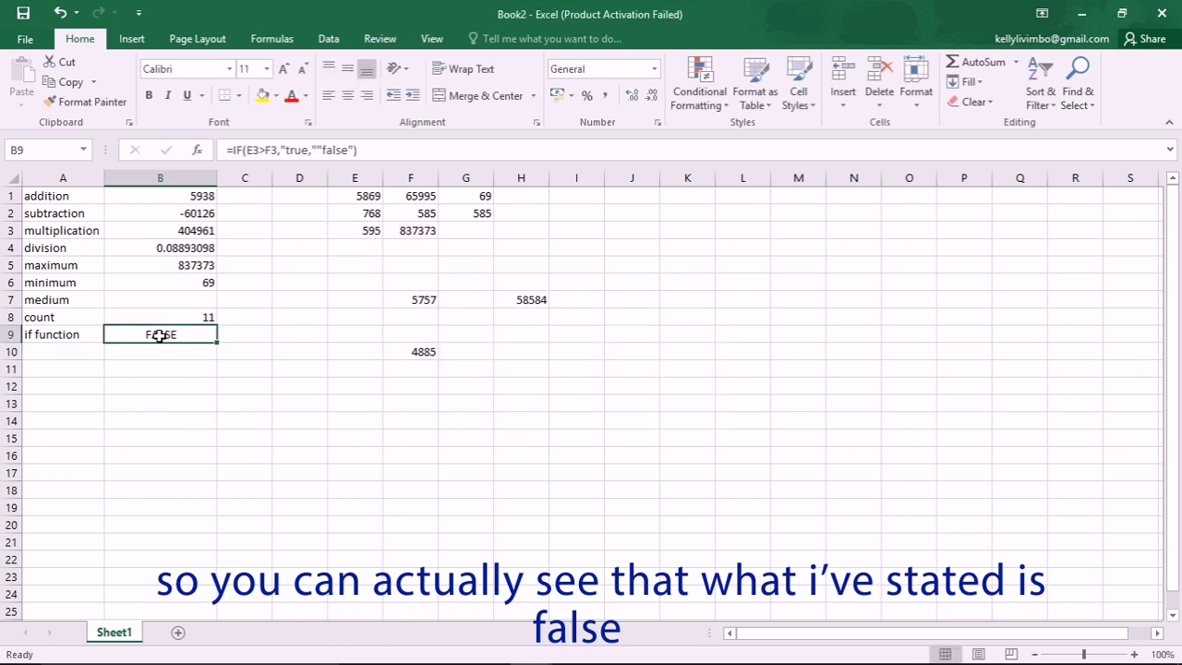